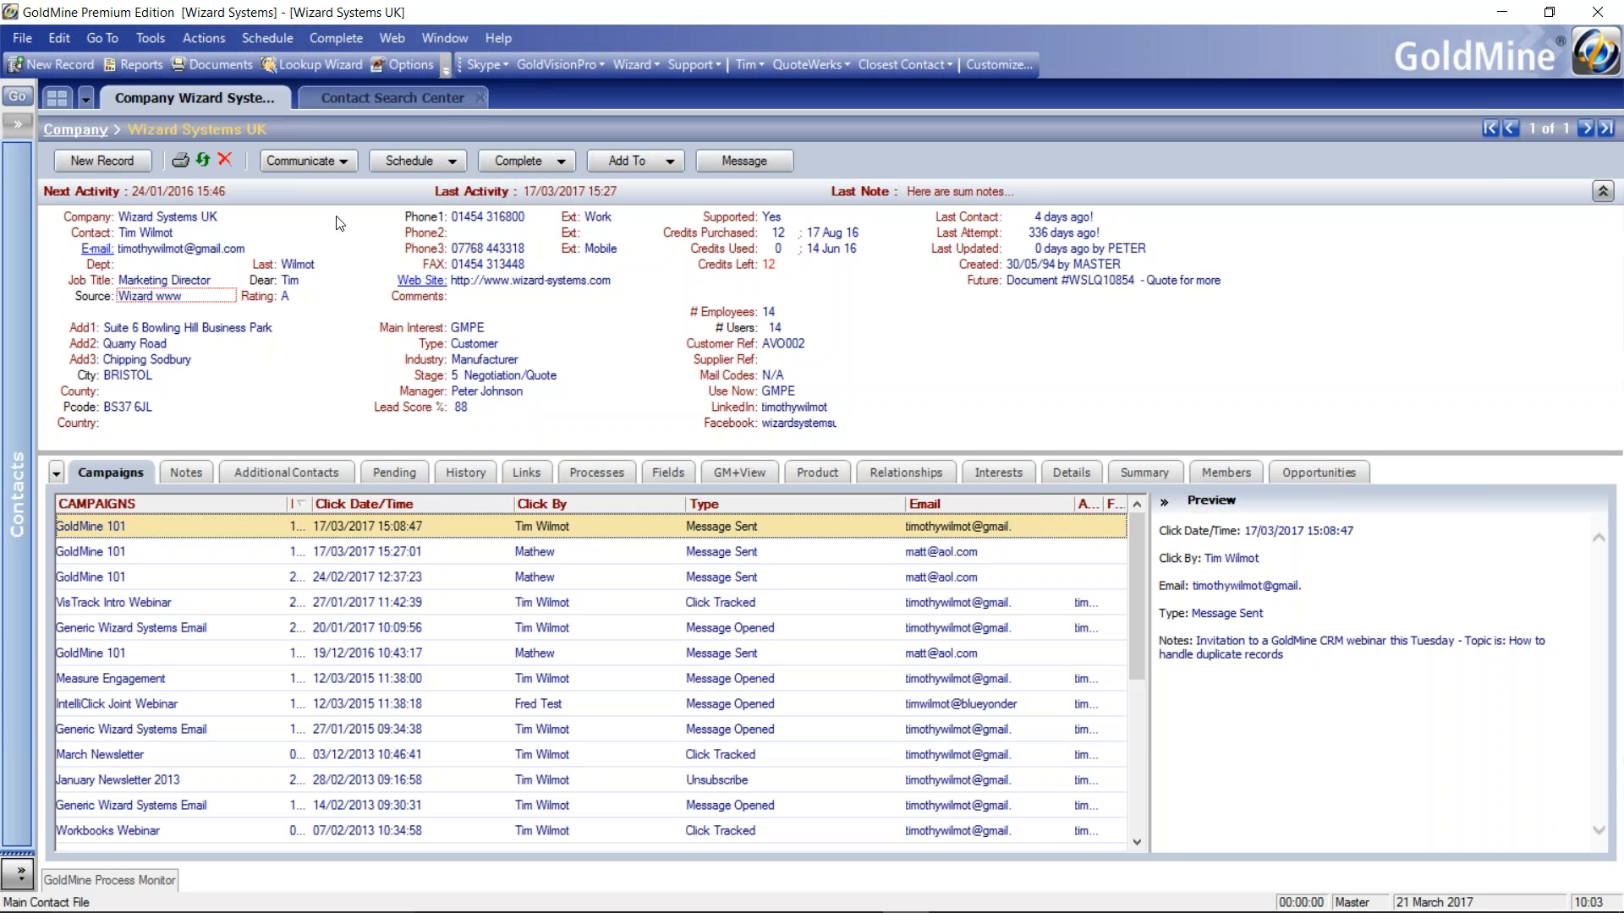
- Examine the phone number and e-mail duplicate checking options for a new contact record, and leave without creating one
left_click(119, 164)
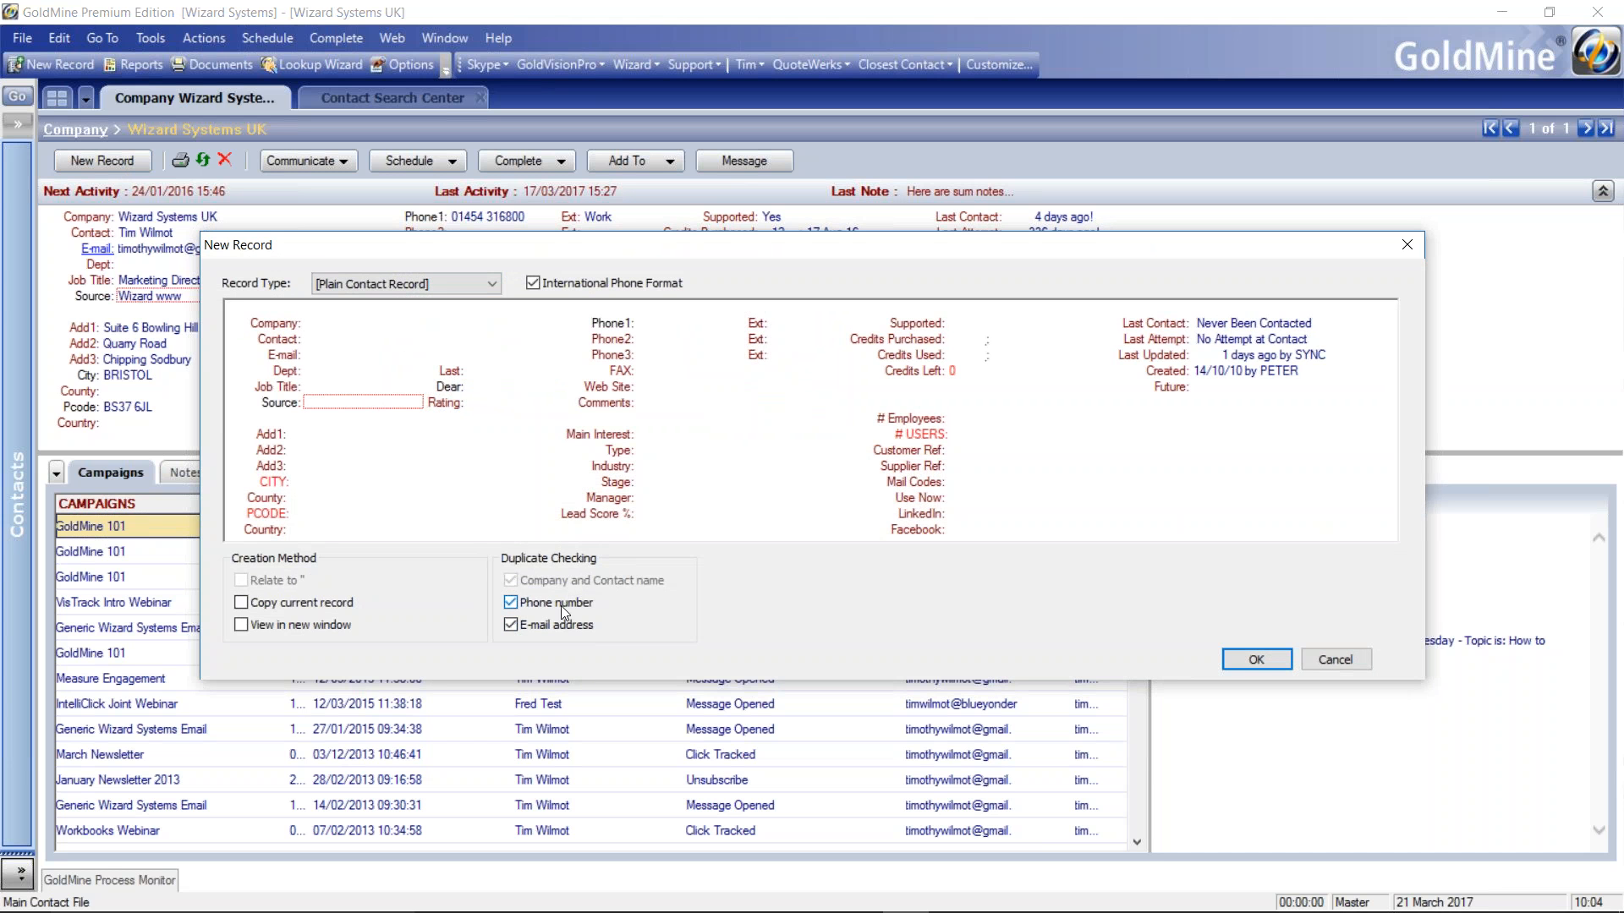
left_click(510, 602)
left_click(511, 602)
left_click(1339, 661)
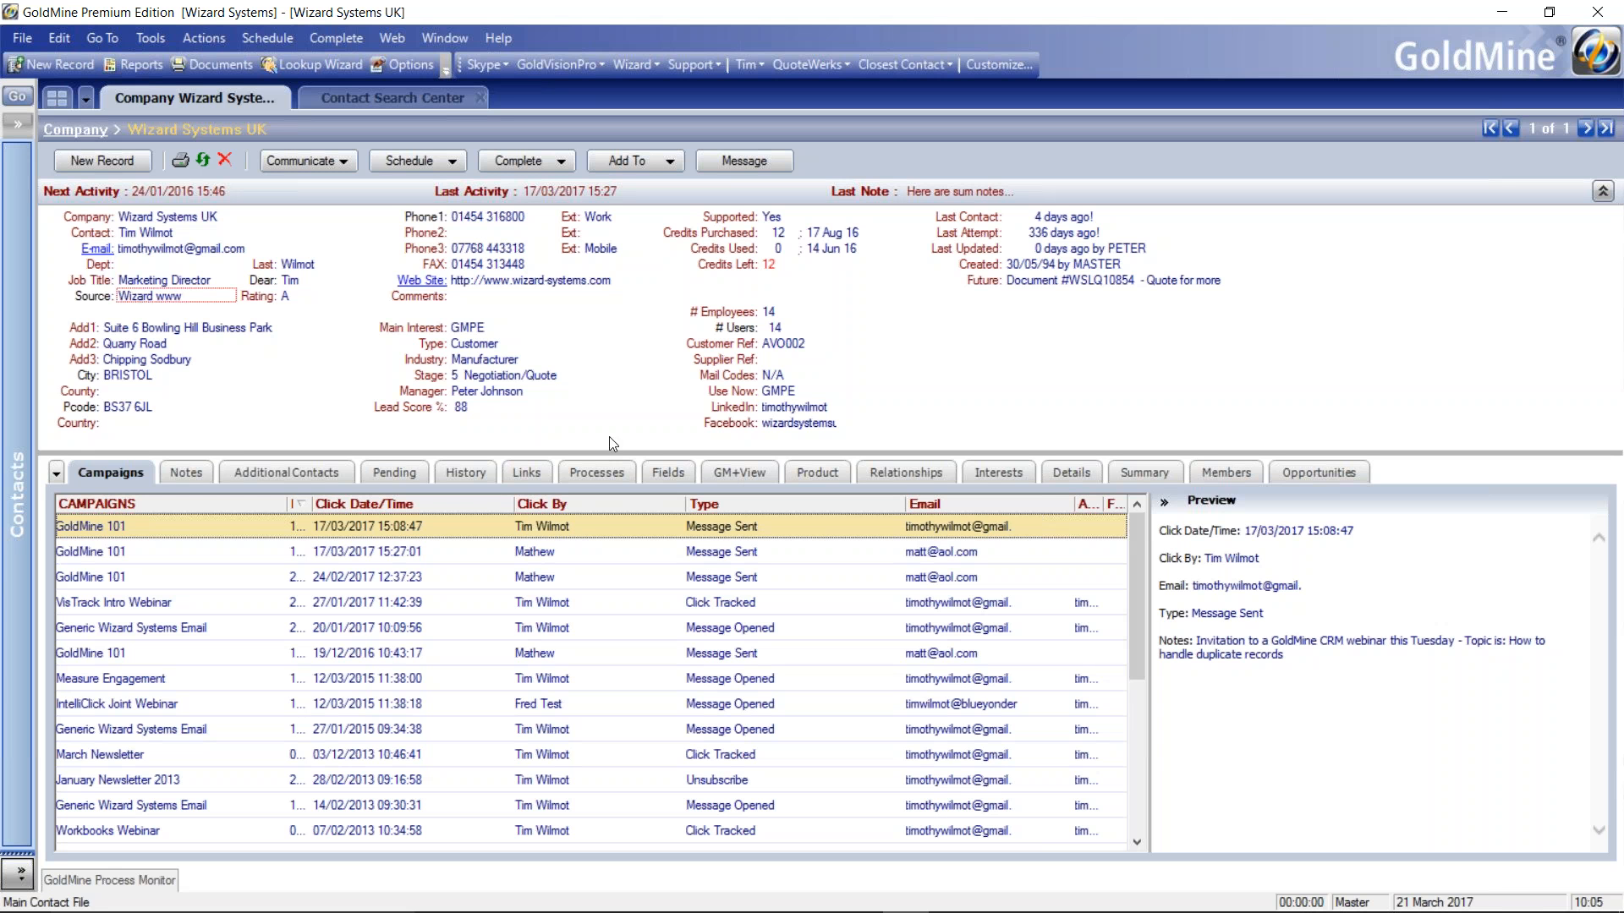
- Search the contact records by the primary contact name of the duplicated test contact
left_click(92, 234)
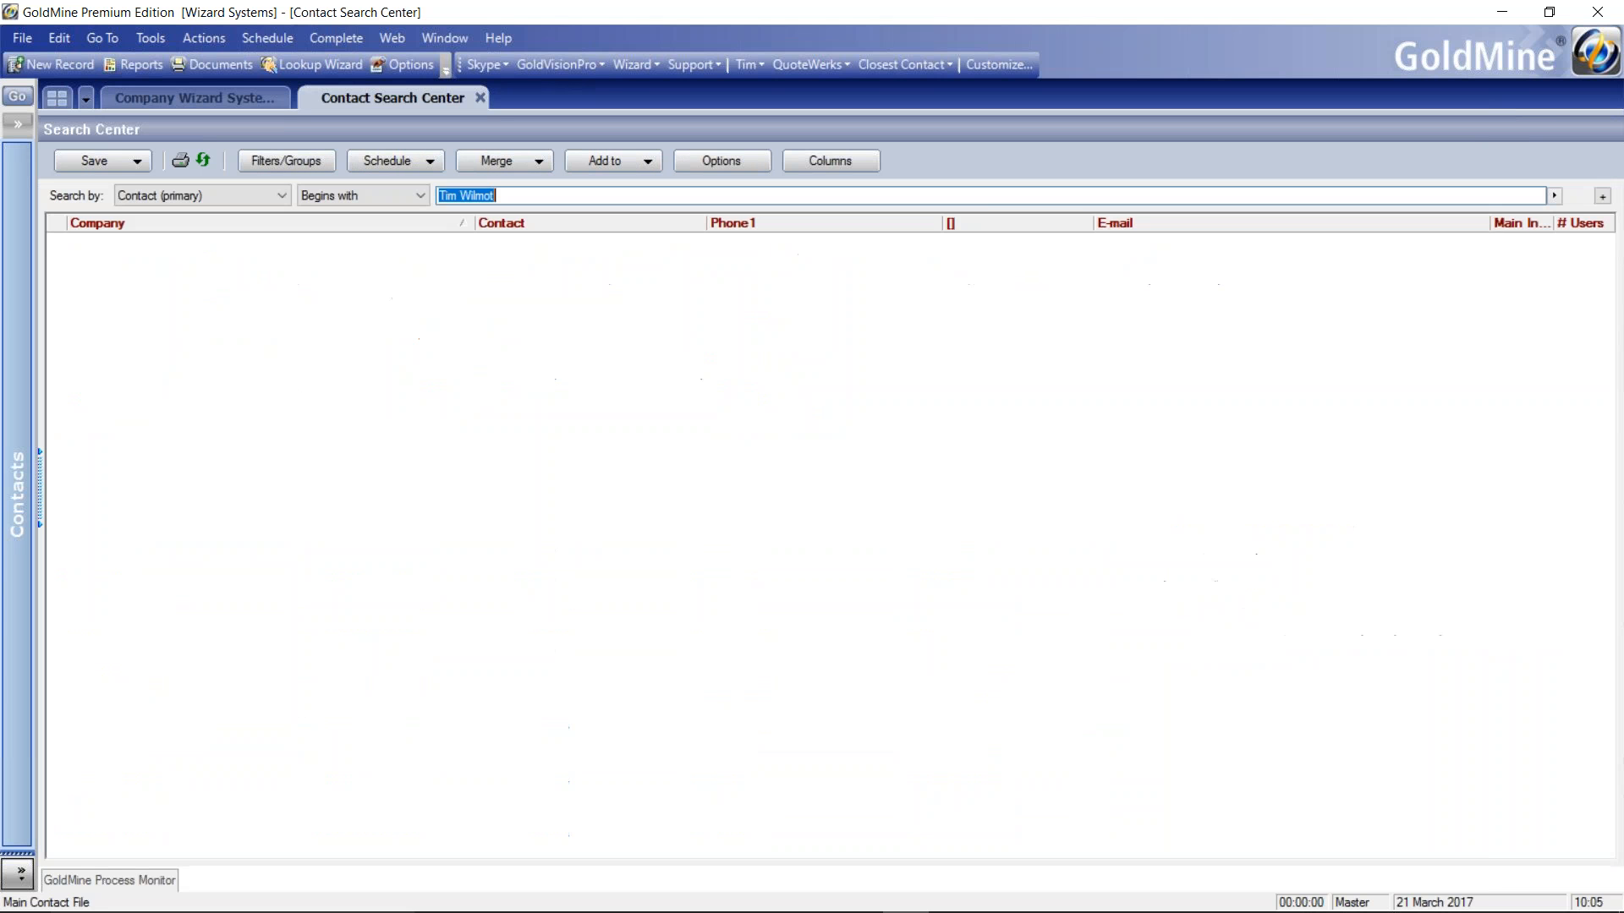
type("fre")
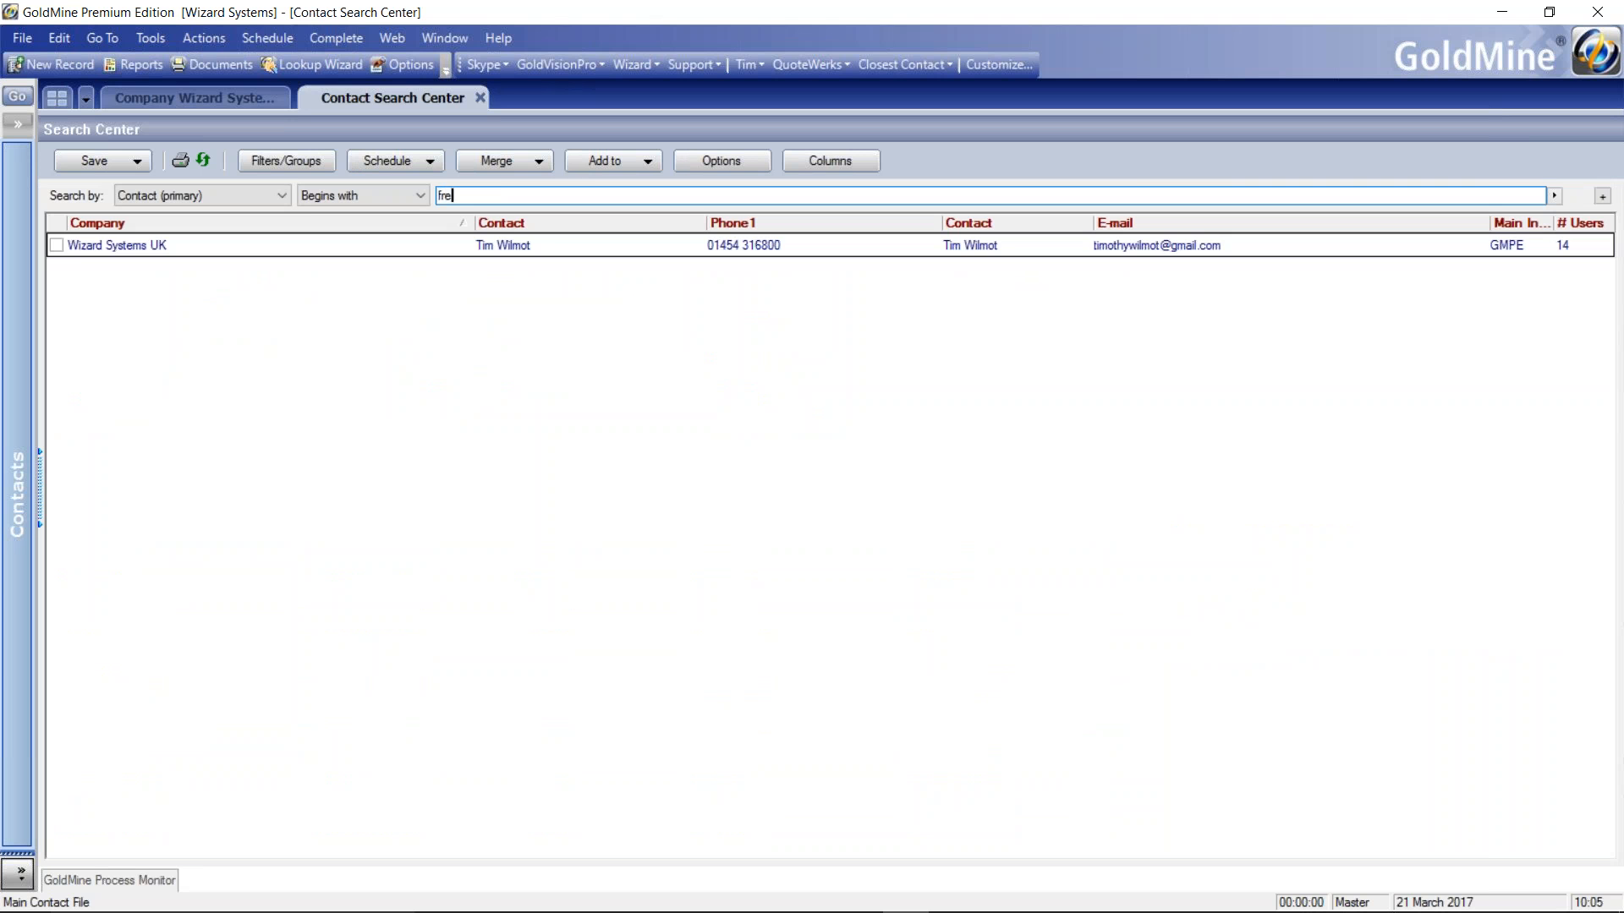
type("d tes")
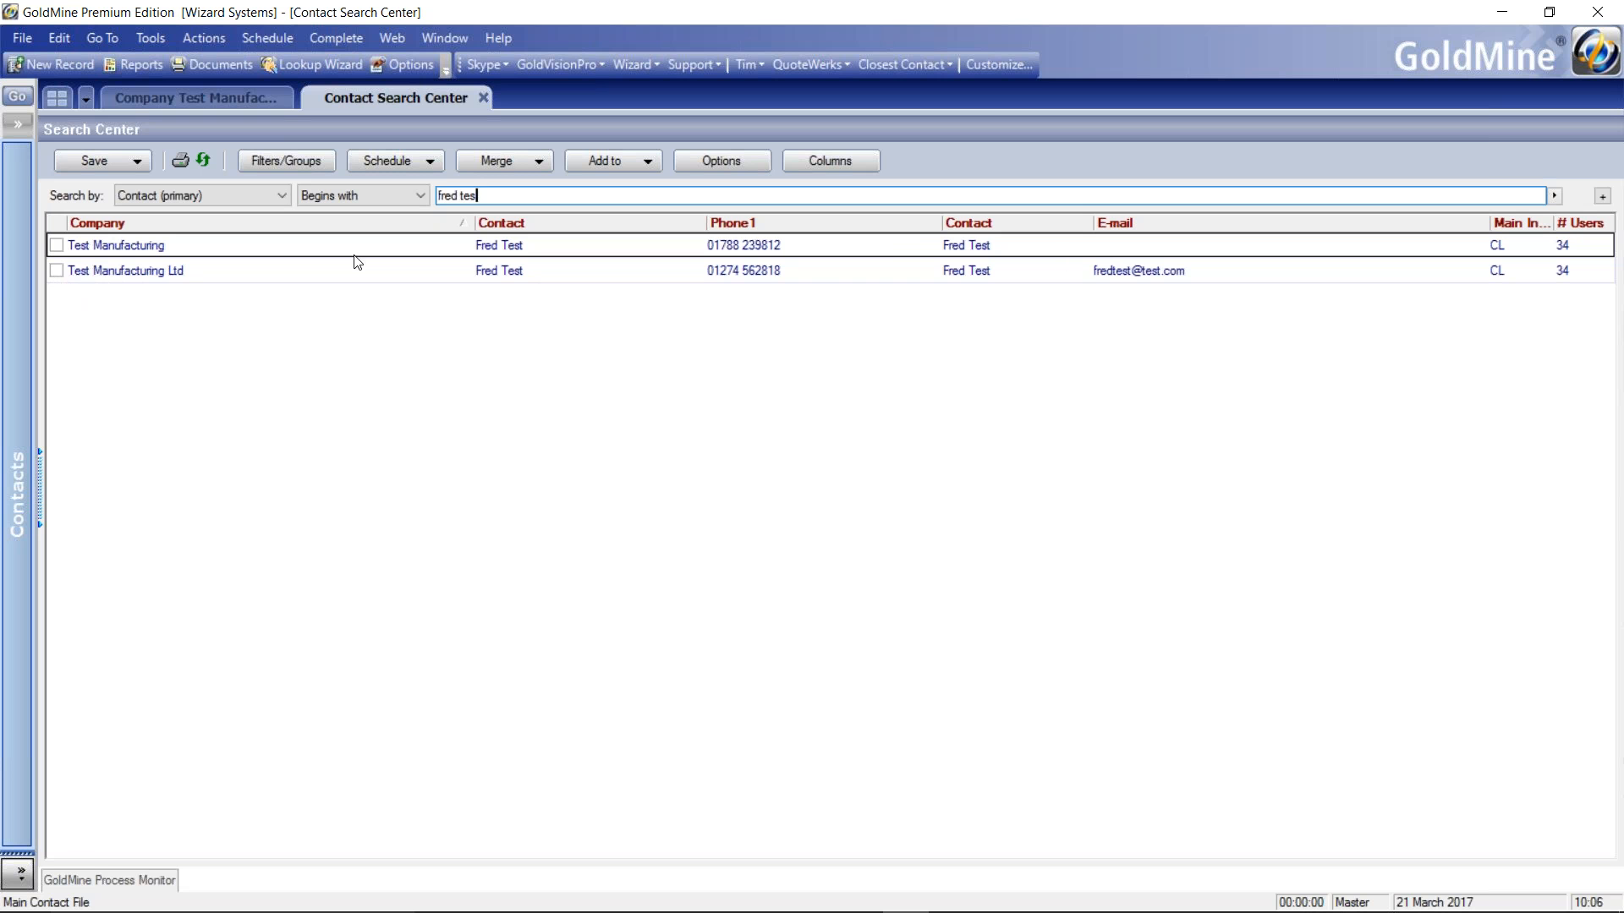
- Tag the Test Manufacturing Ltd record first and the Test Manufacturing record second, and merge the tagged records into one
left_click(56, 271)
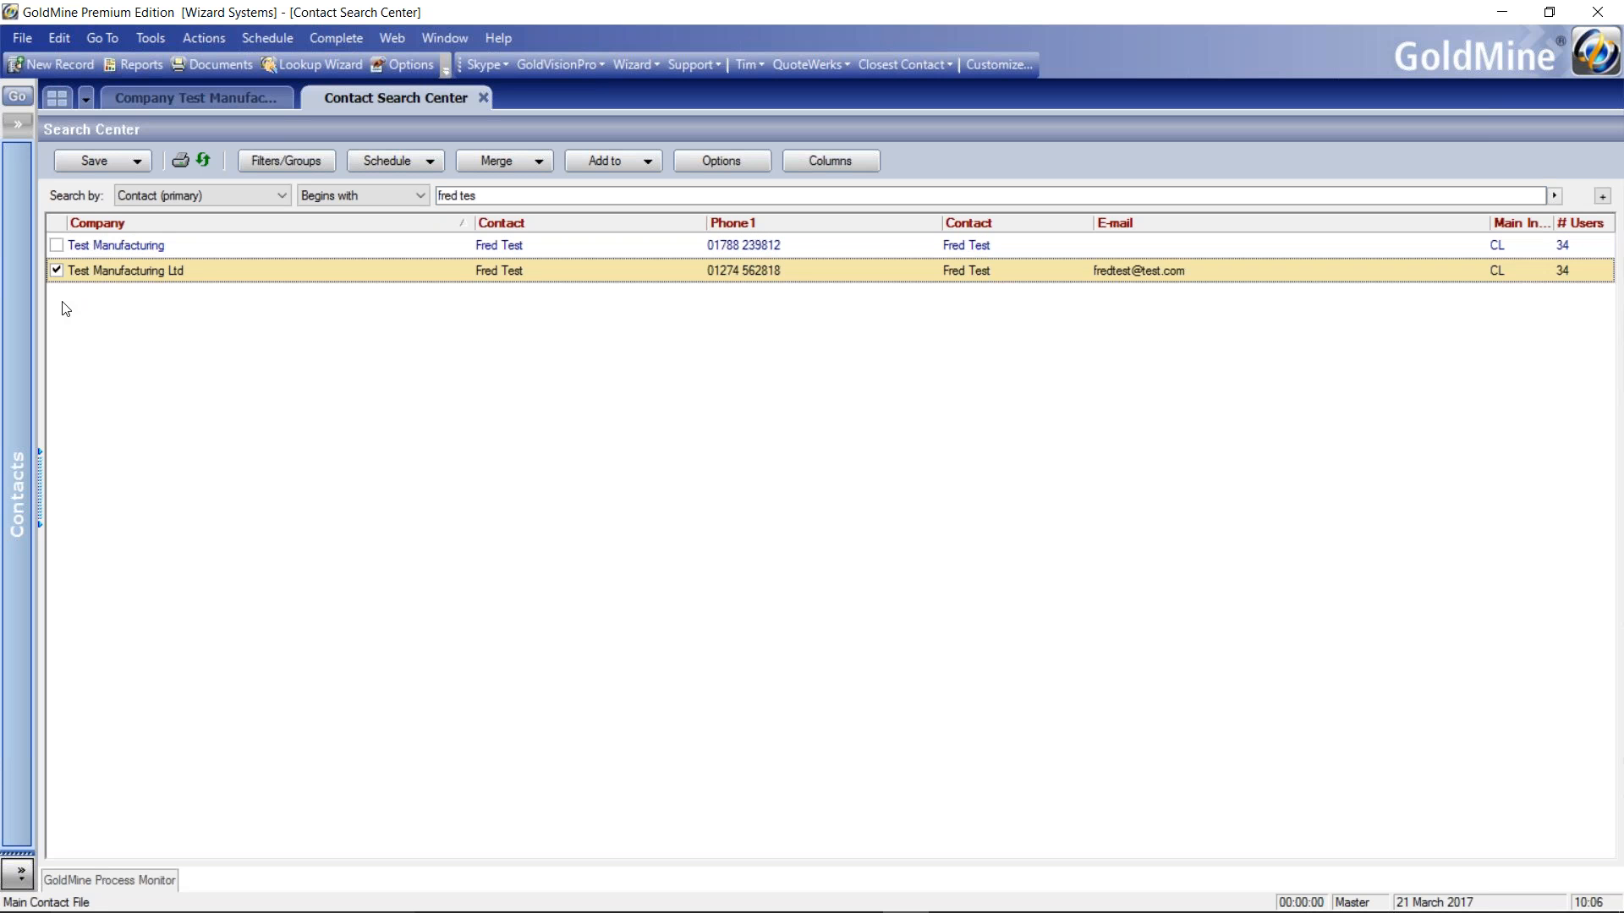
left_click(57, 245)
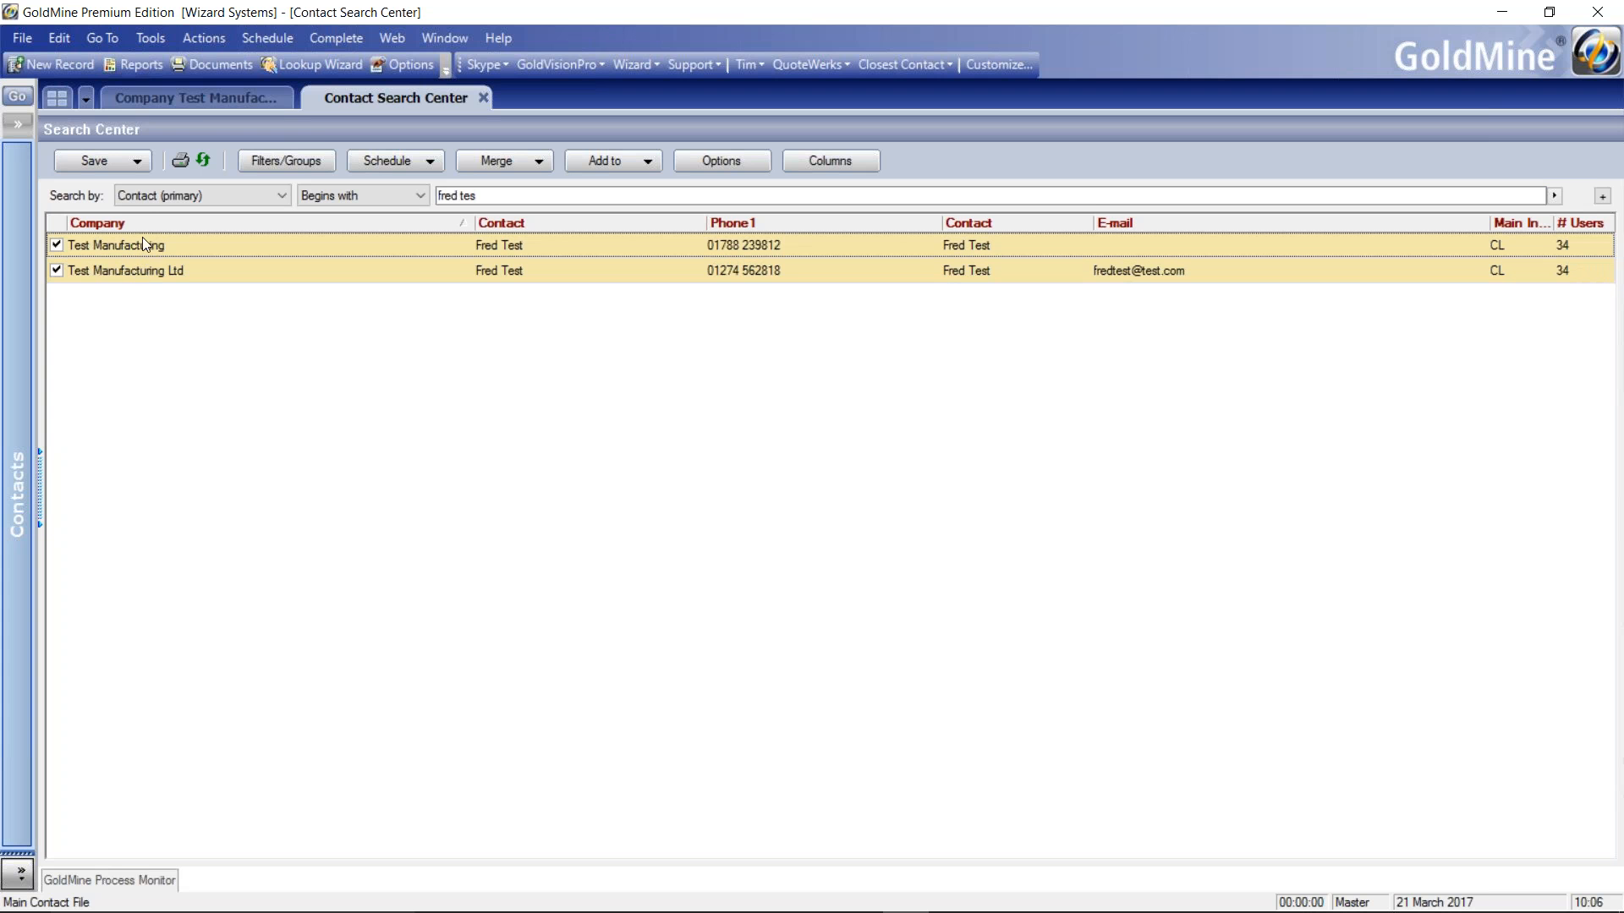
left_click(152, 39)
mouse_move(201, 183)
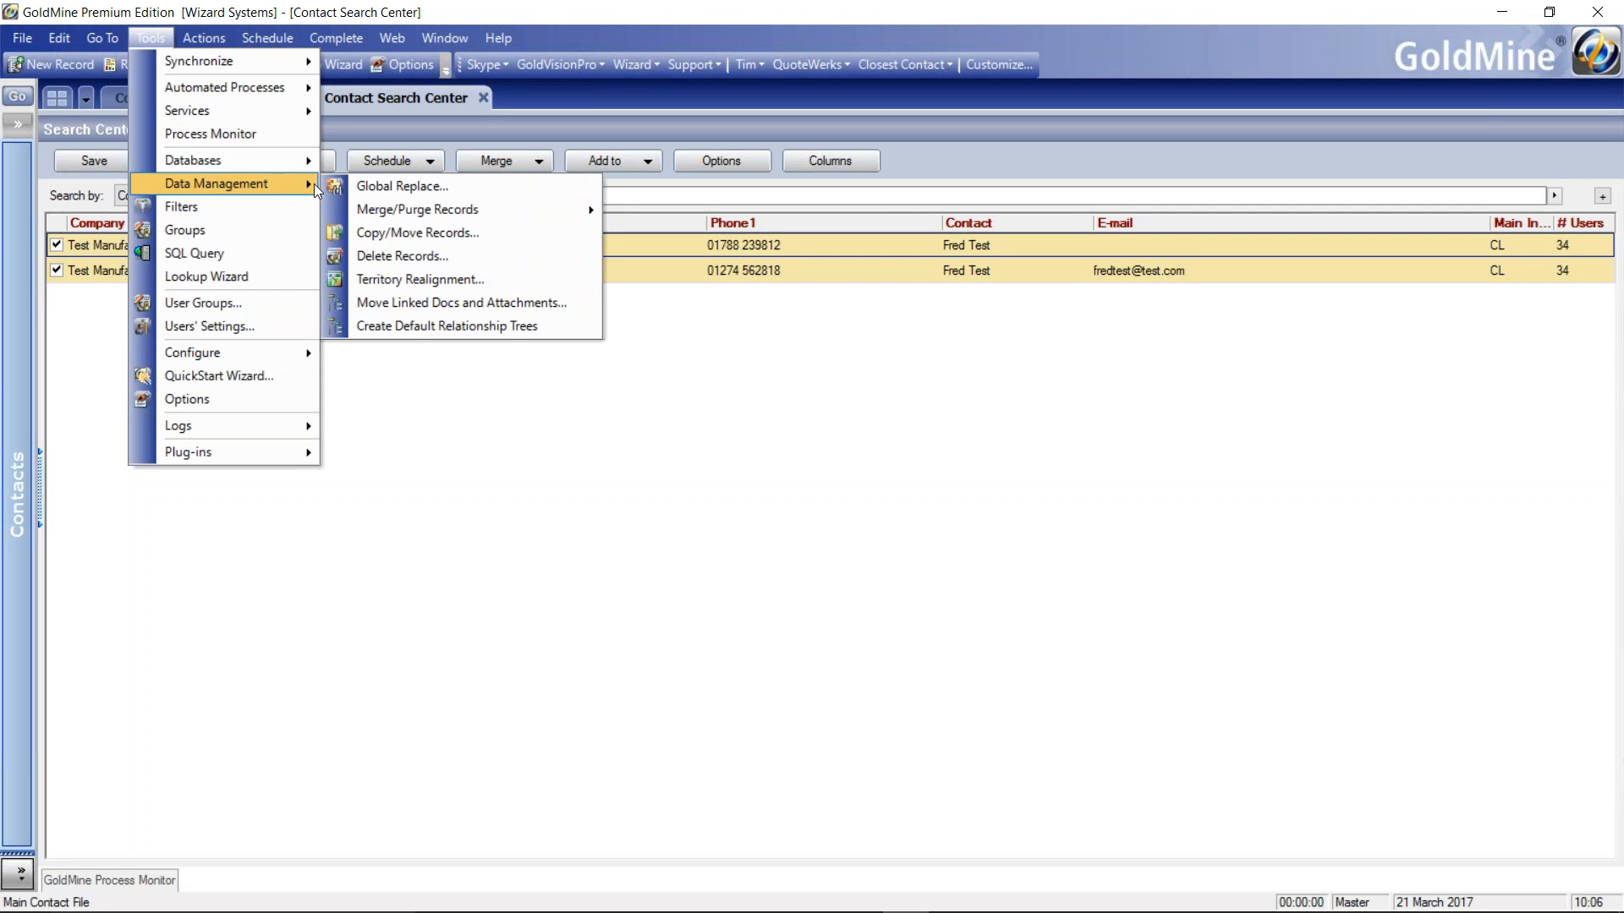
mouse_move(384, 207)
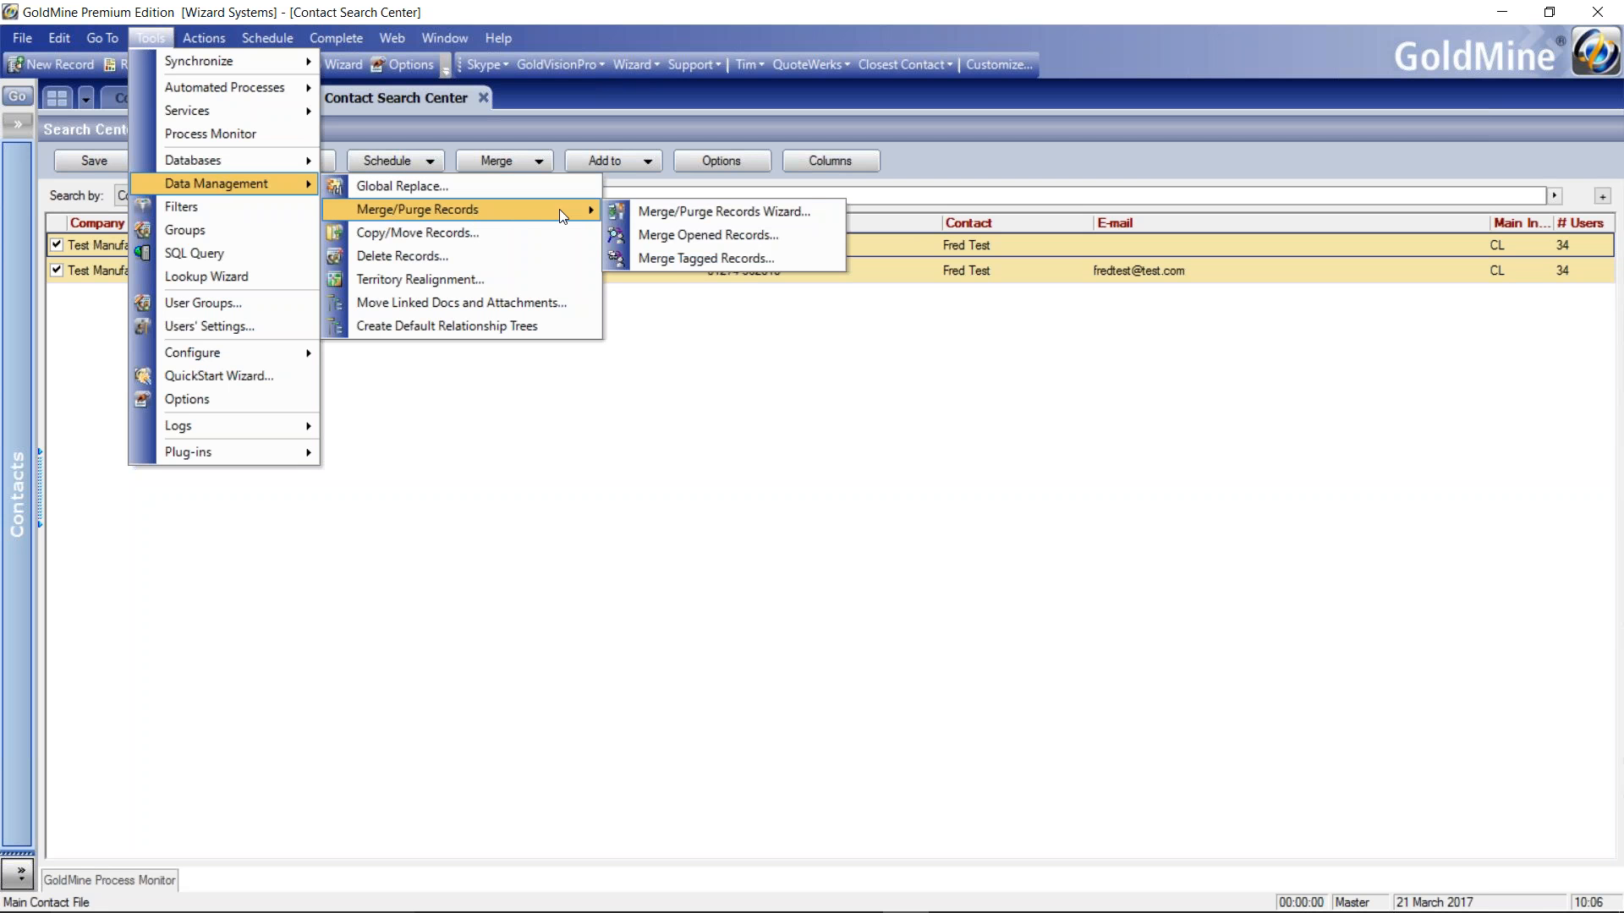
left_click(673, 260)
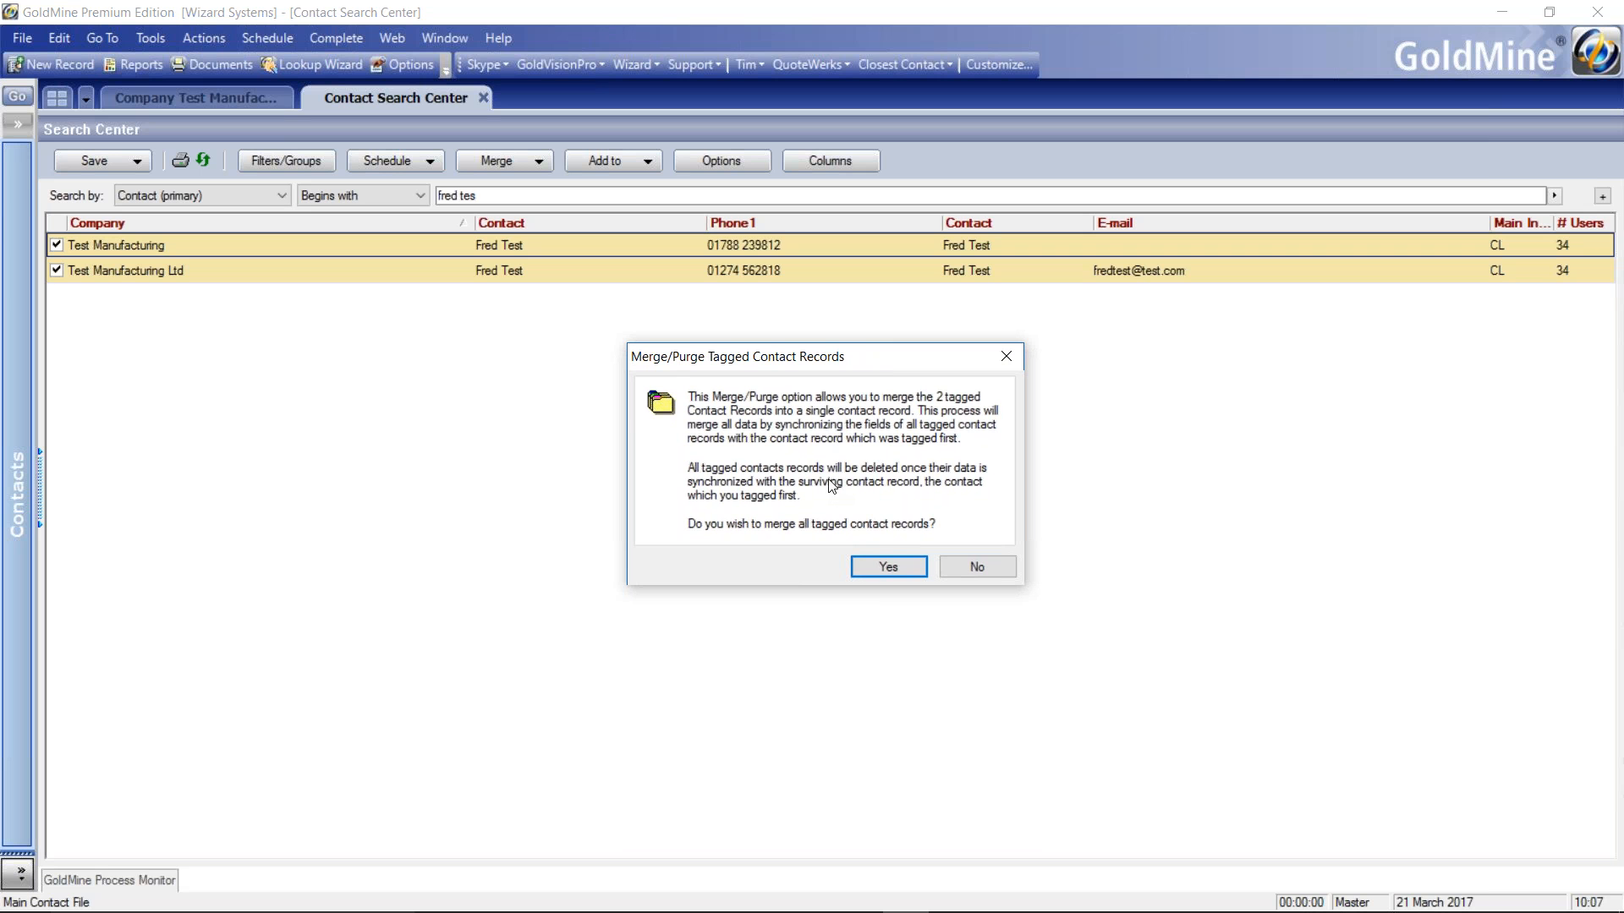
left_click(888, 567)
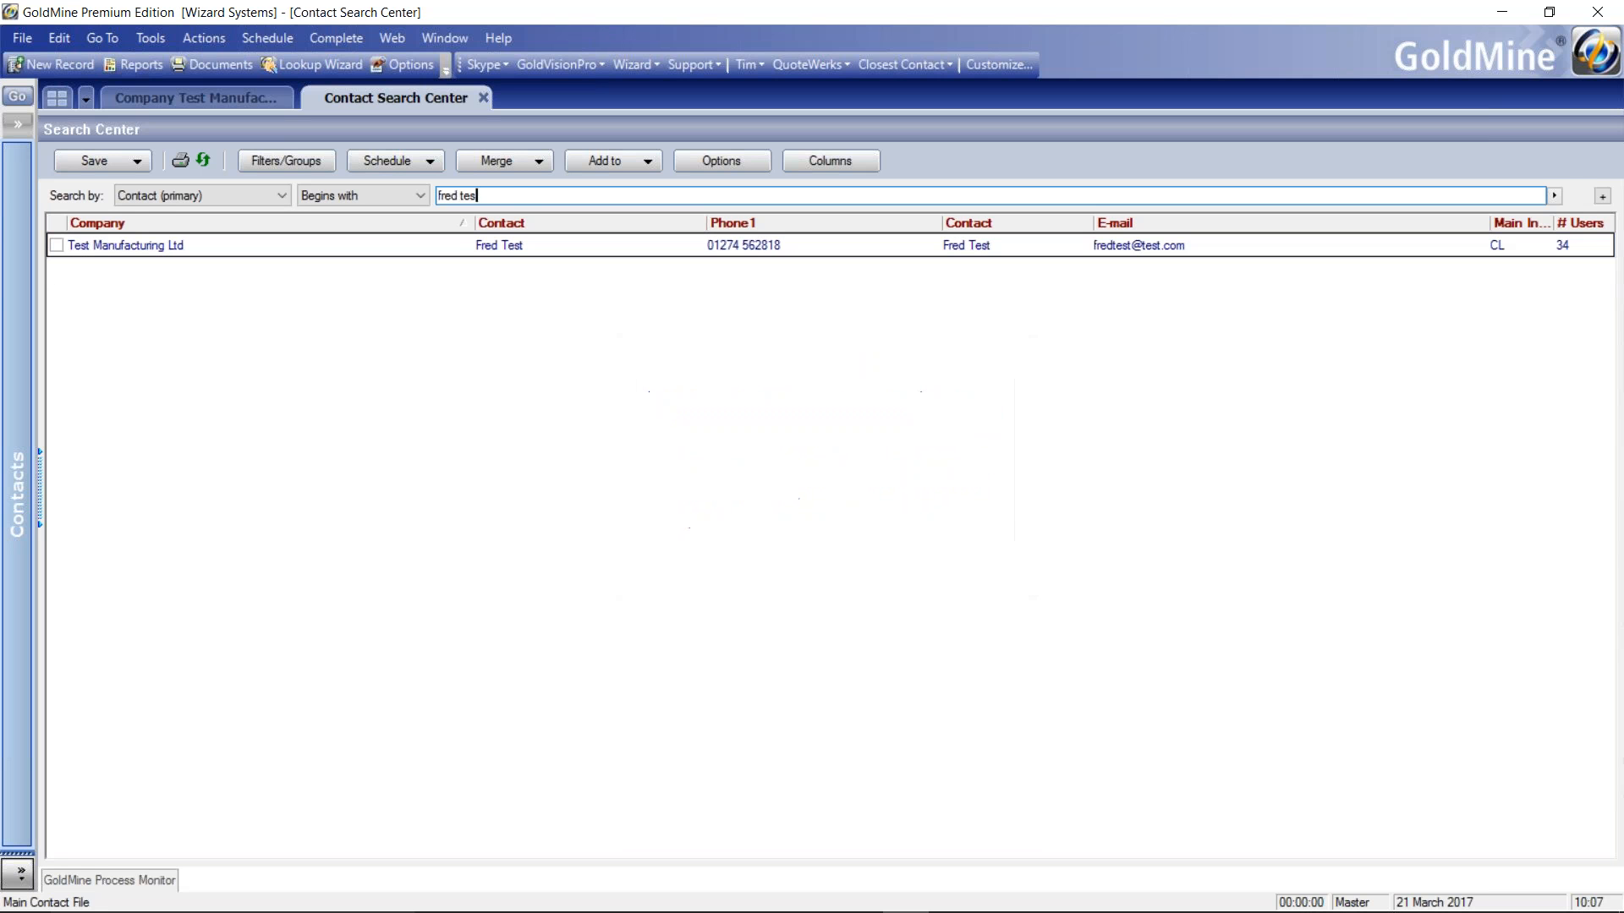
- Open the merged Test Manufacturing Ltd record and delete the additional contact referenced as Duplicate Record
double_click(455, 251)
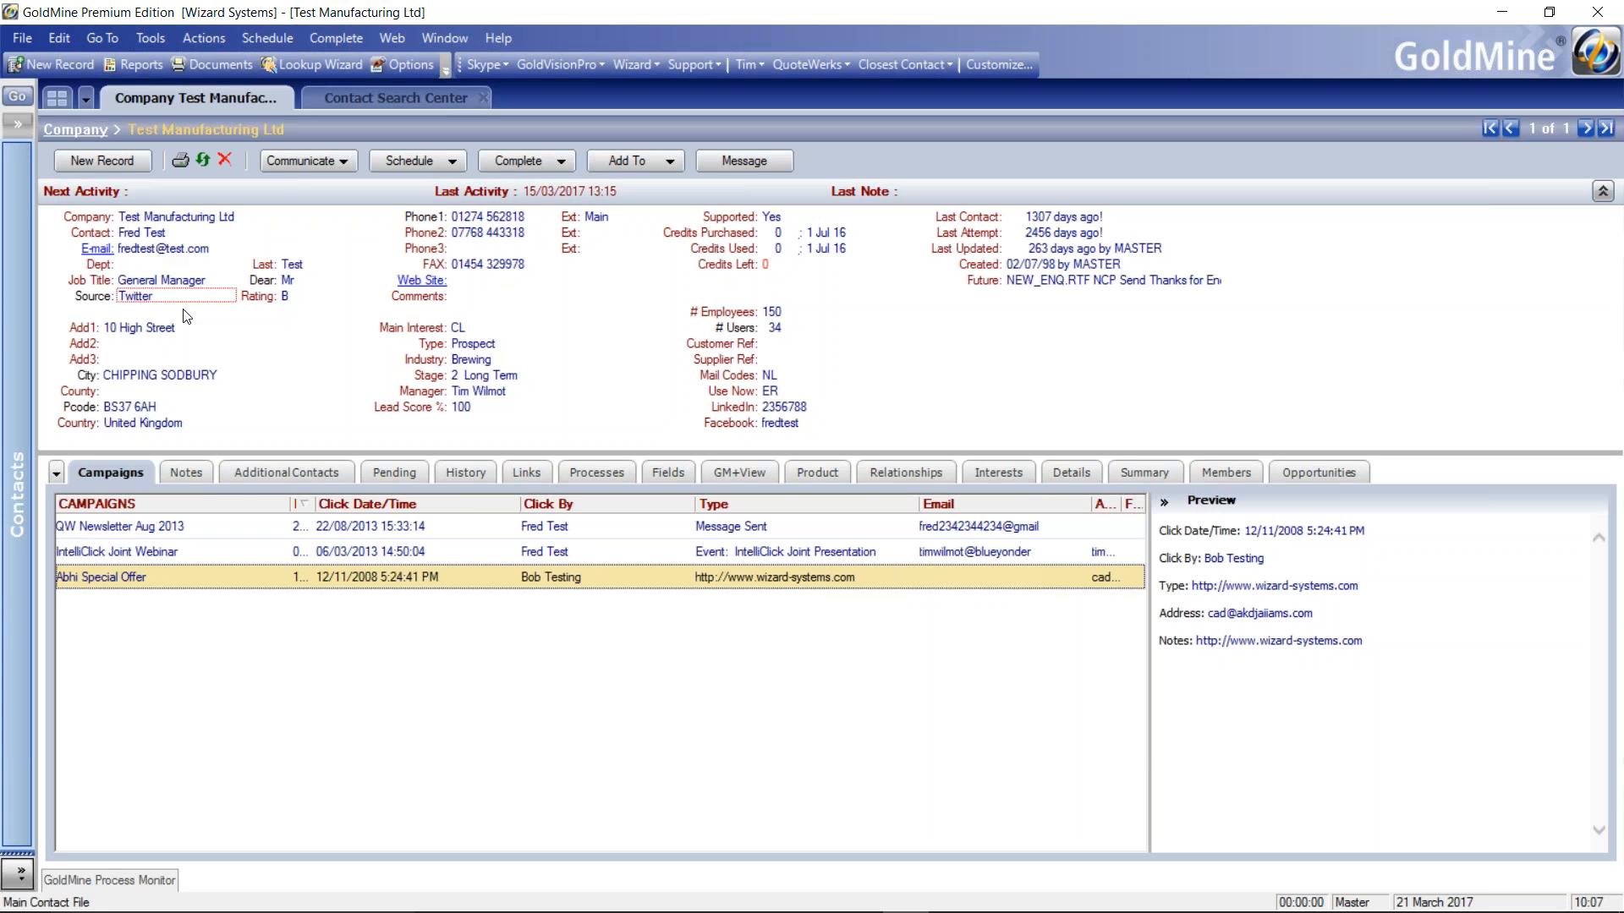
left_click(295, 475)
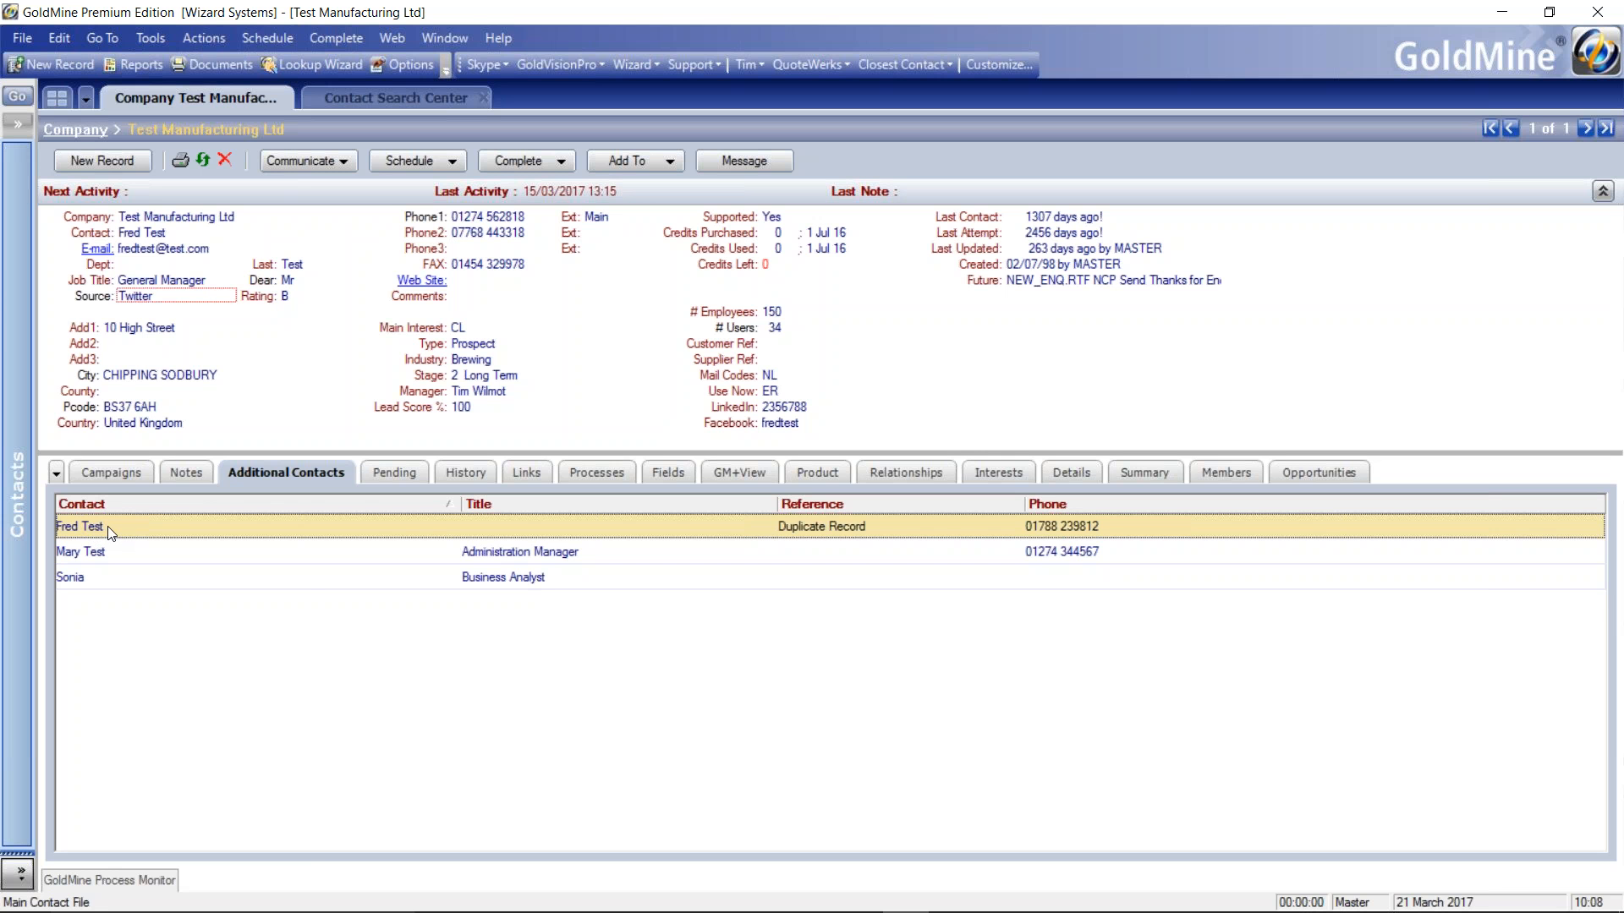
right_click(131, 537)
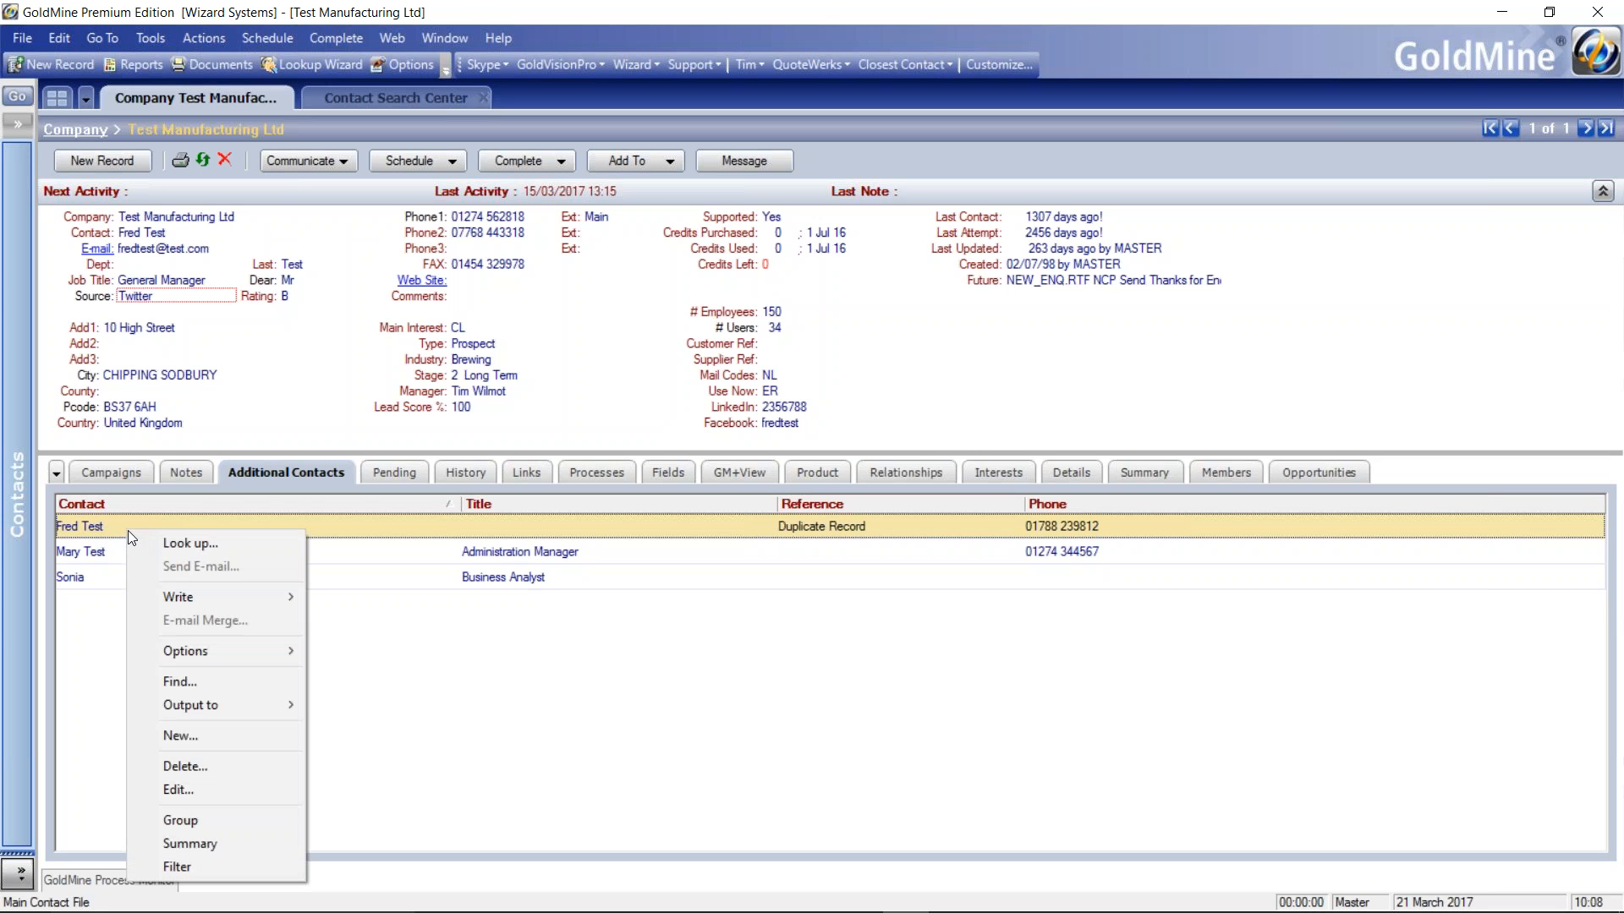
left_click(196, 765)
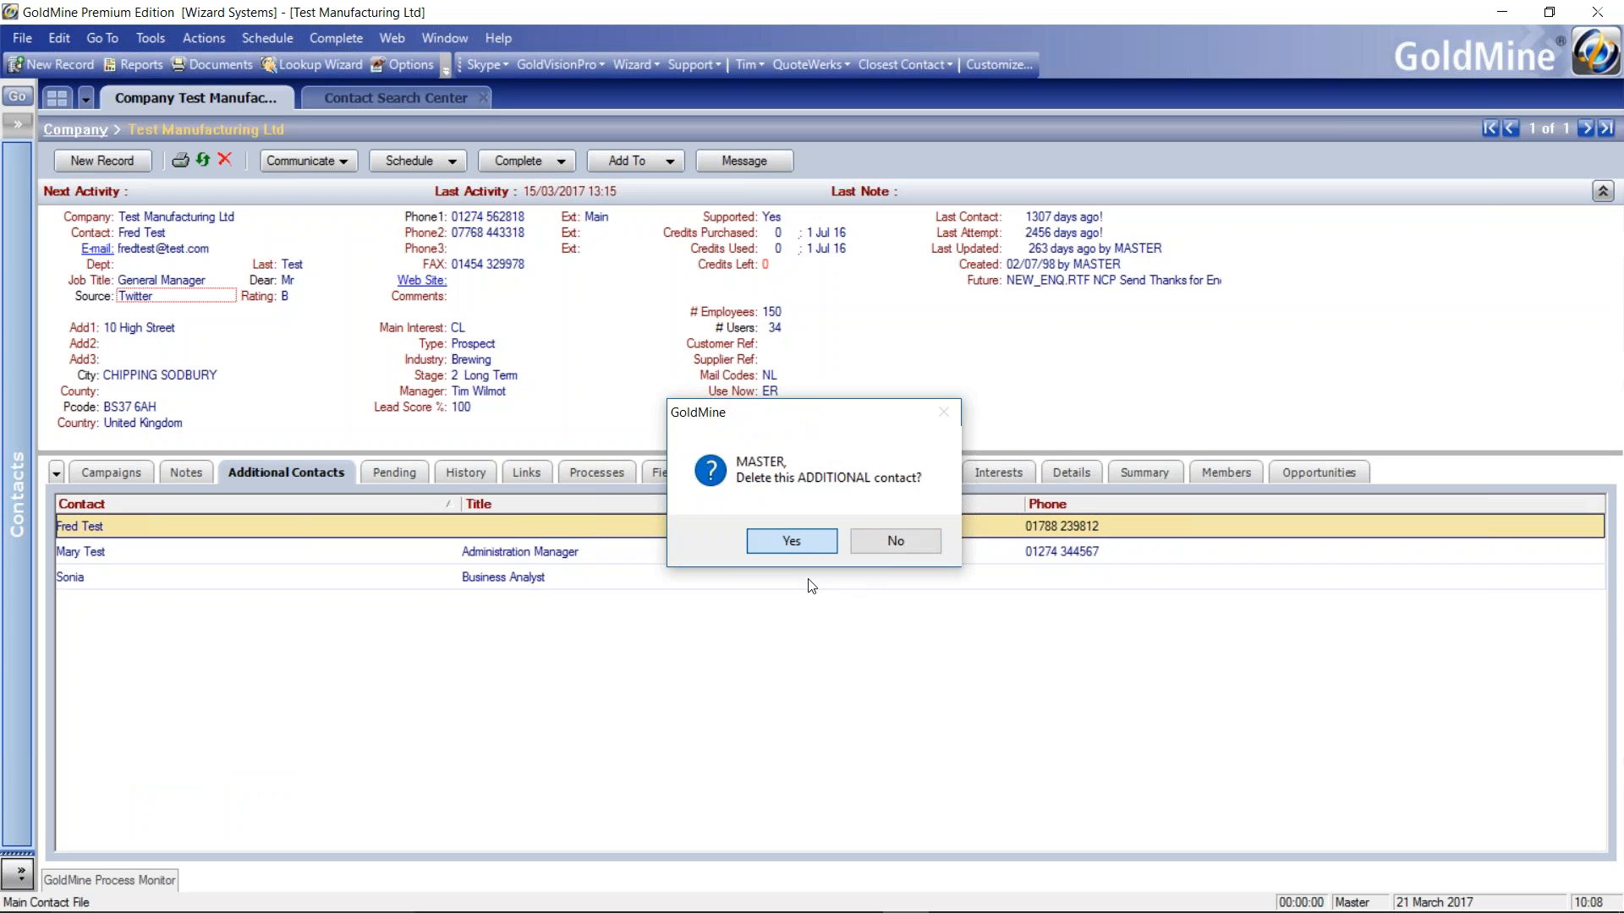
left_click(794, 543)
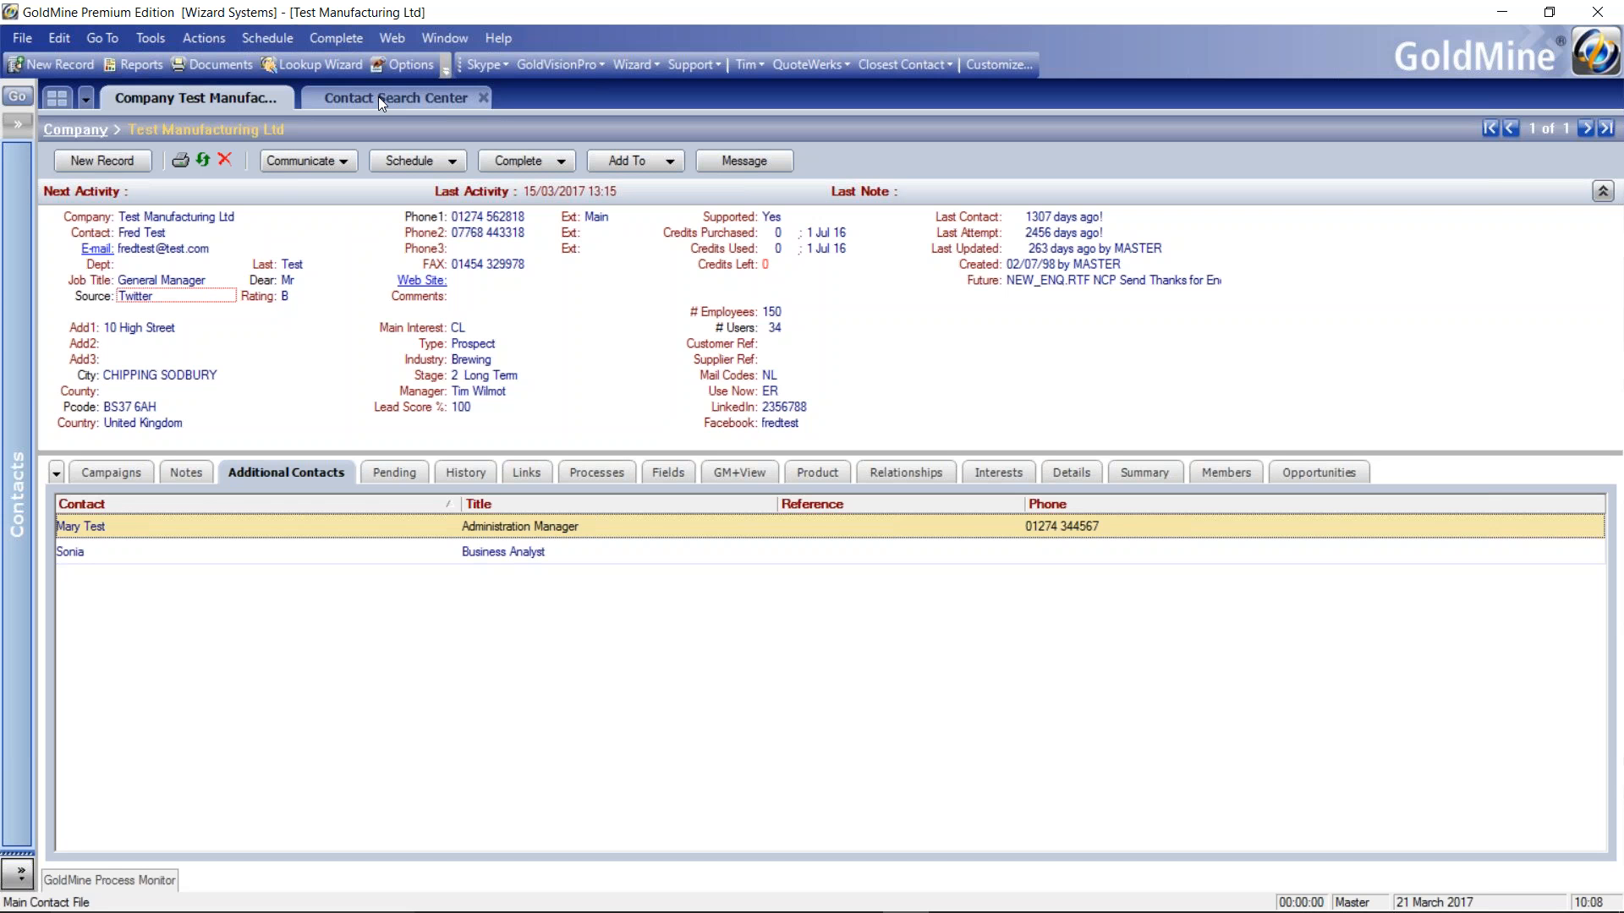
- Launch the Merge/Purge Records Wizard and accept the cautionary notification about backing up the database
left_click(154, 39)
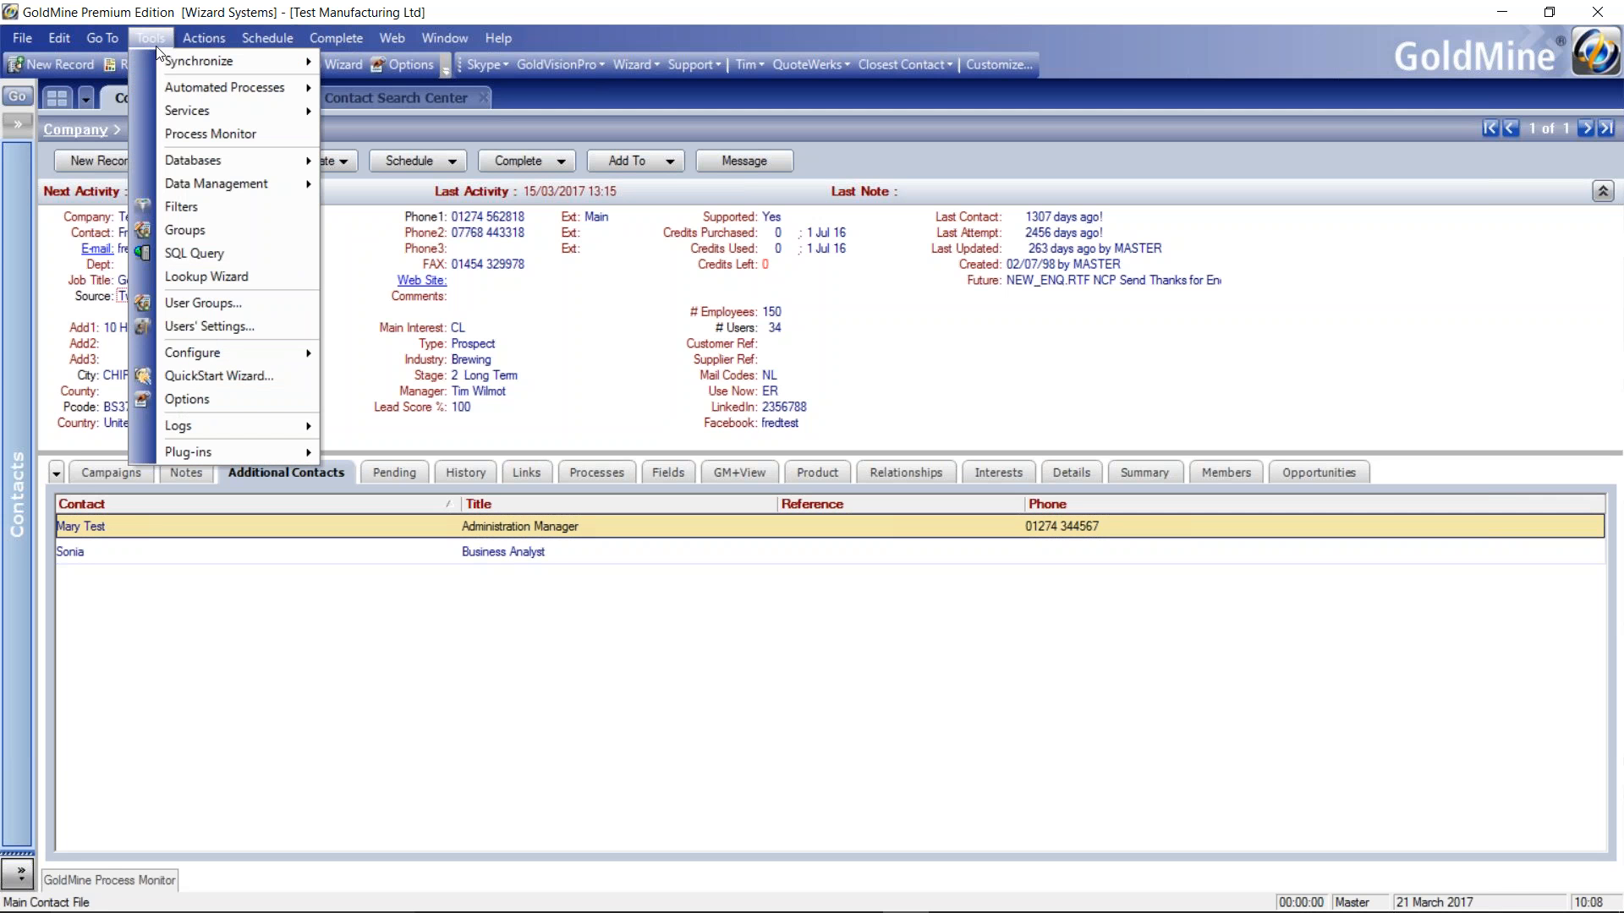
mouse_move(208, 186)
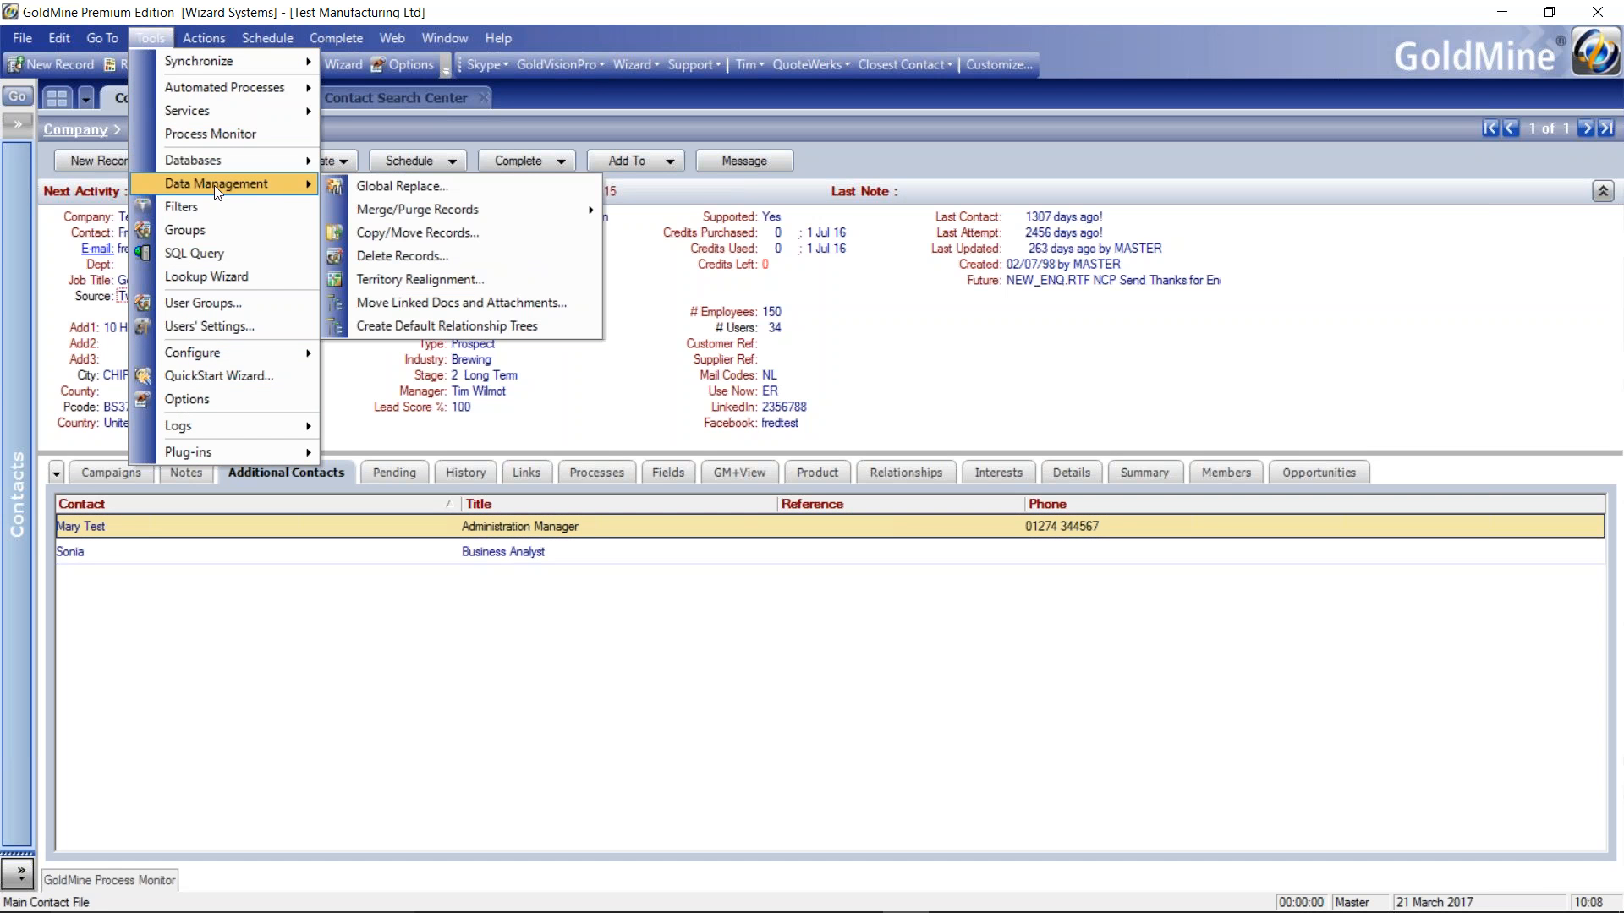
mouse_move(384, 208)
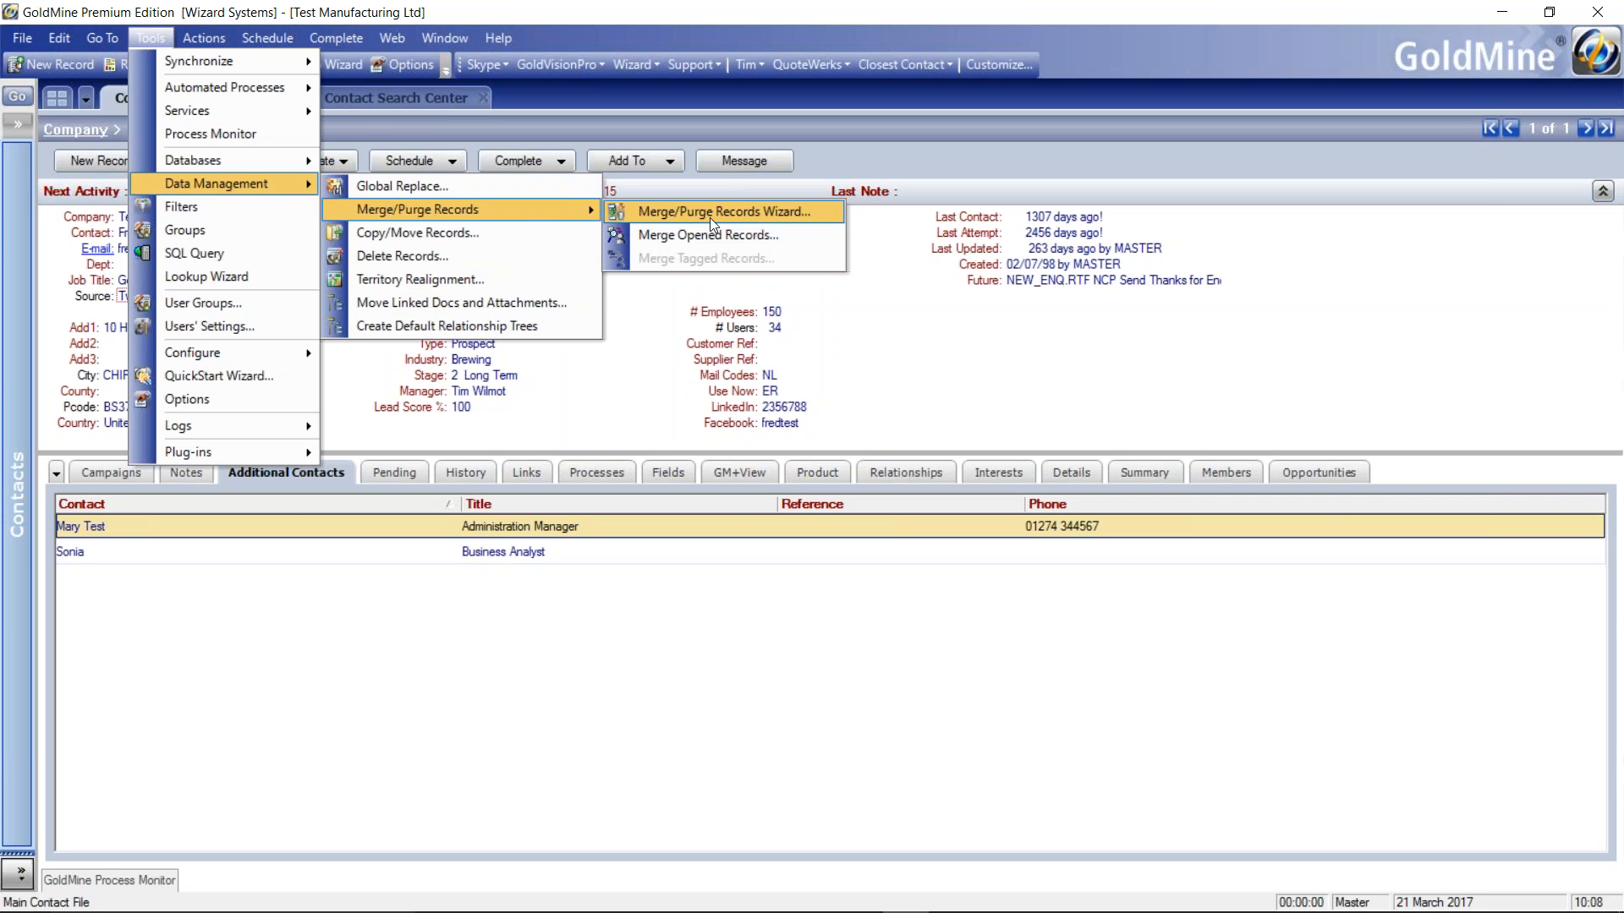
left_click(709, 216)
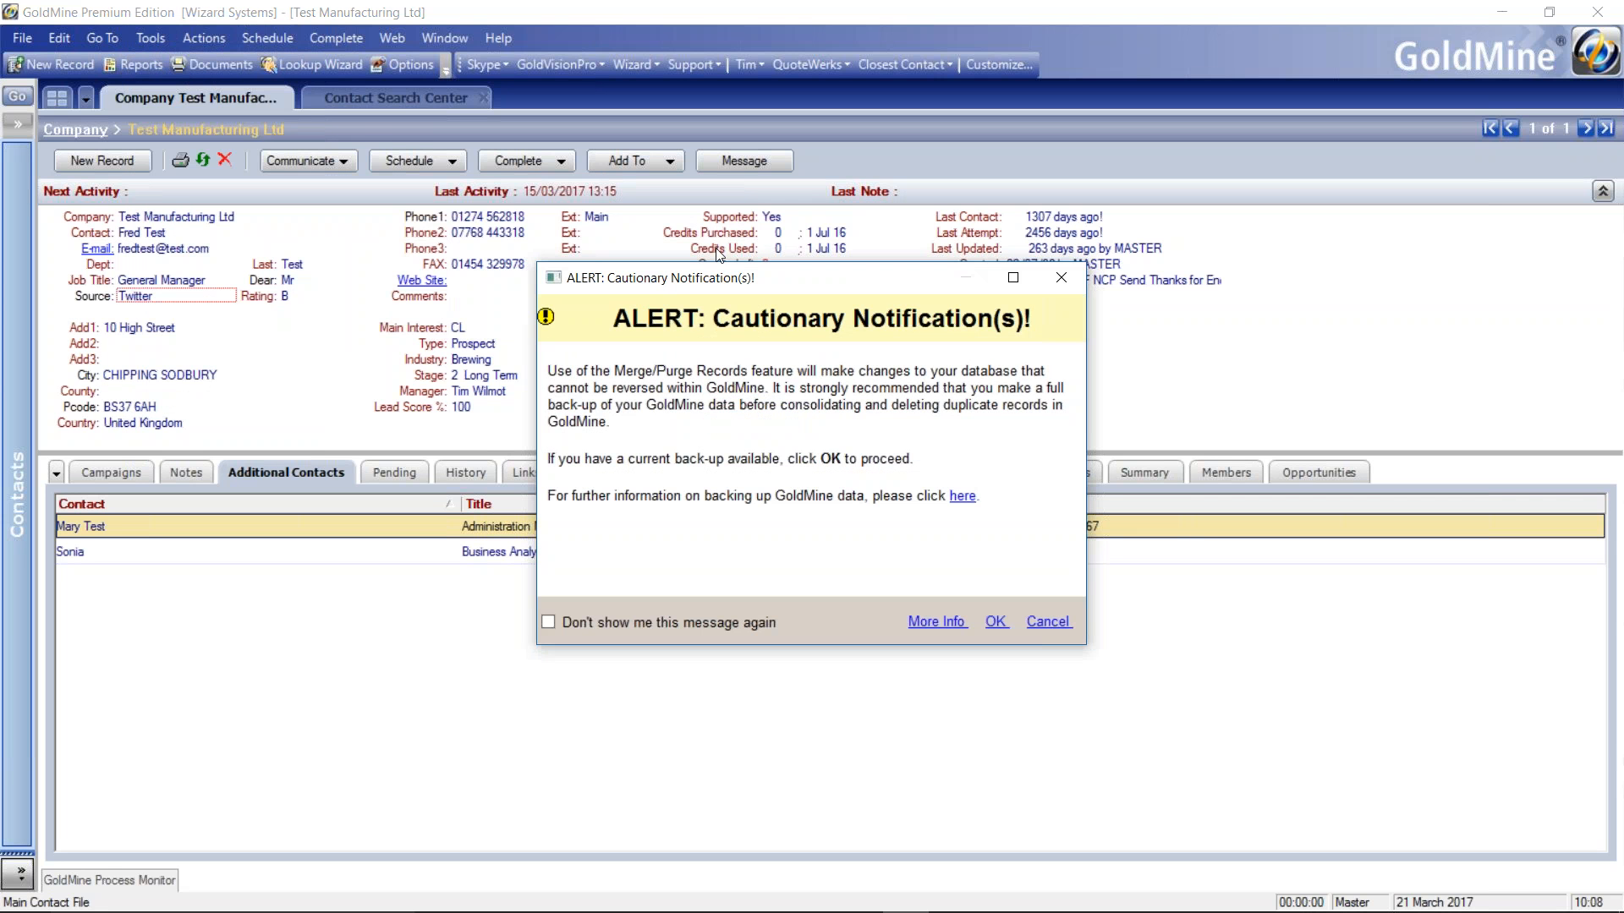
left_click_drag(787, 287, 777, 260)
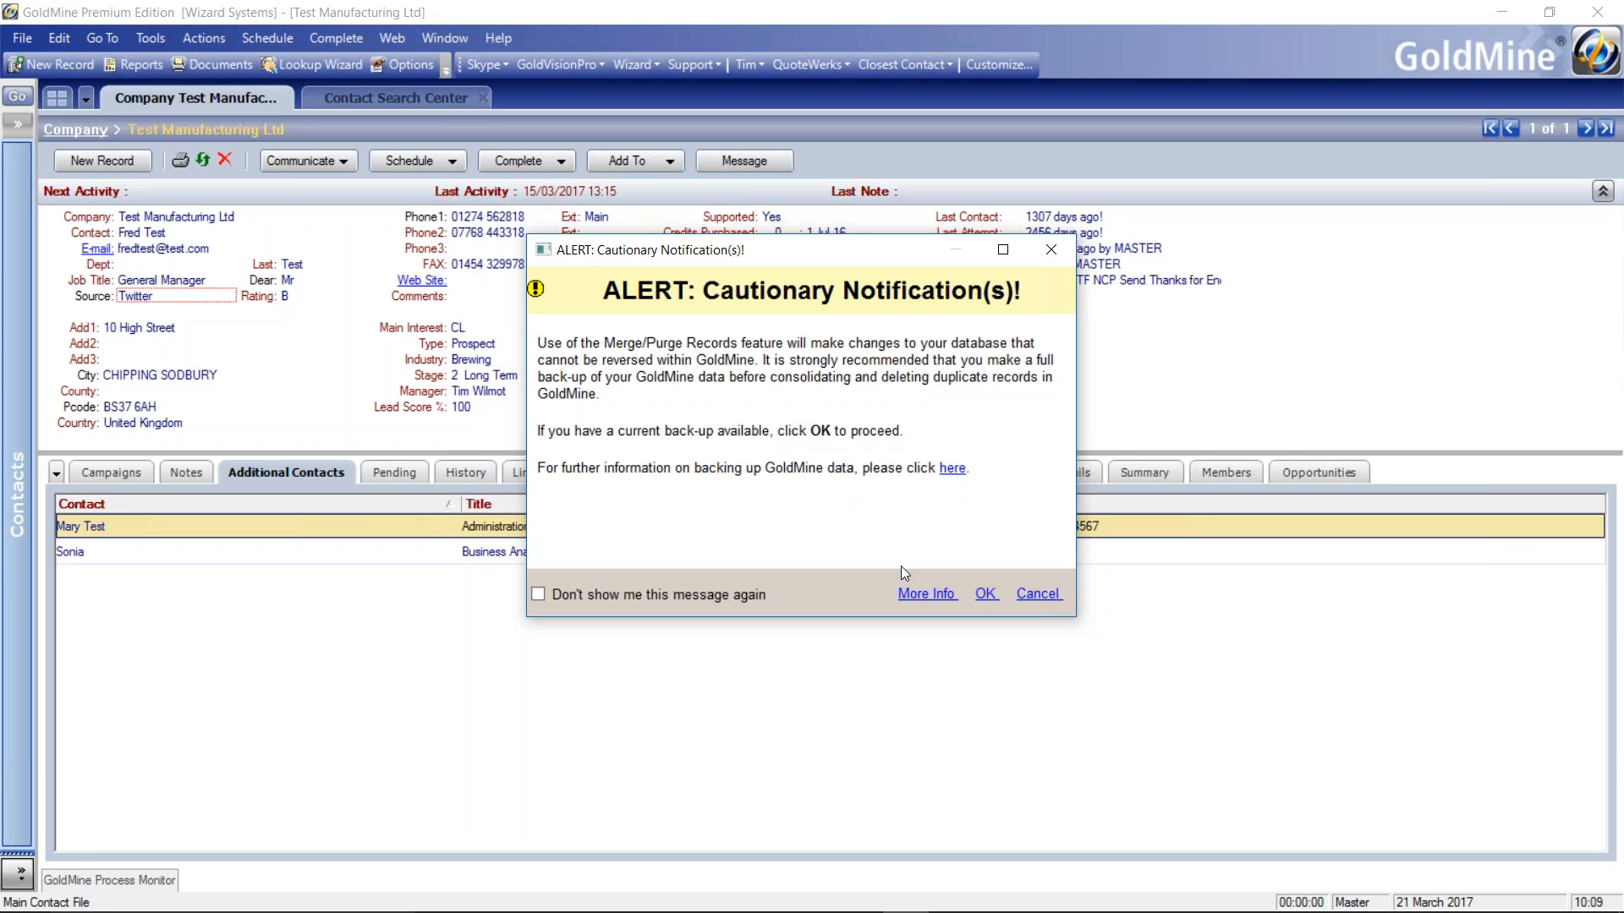
left_click(986, 594)
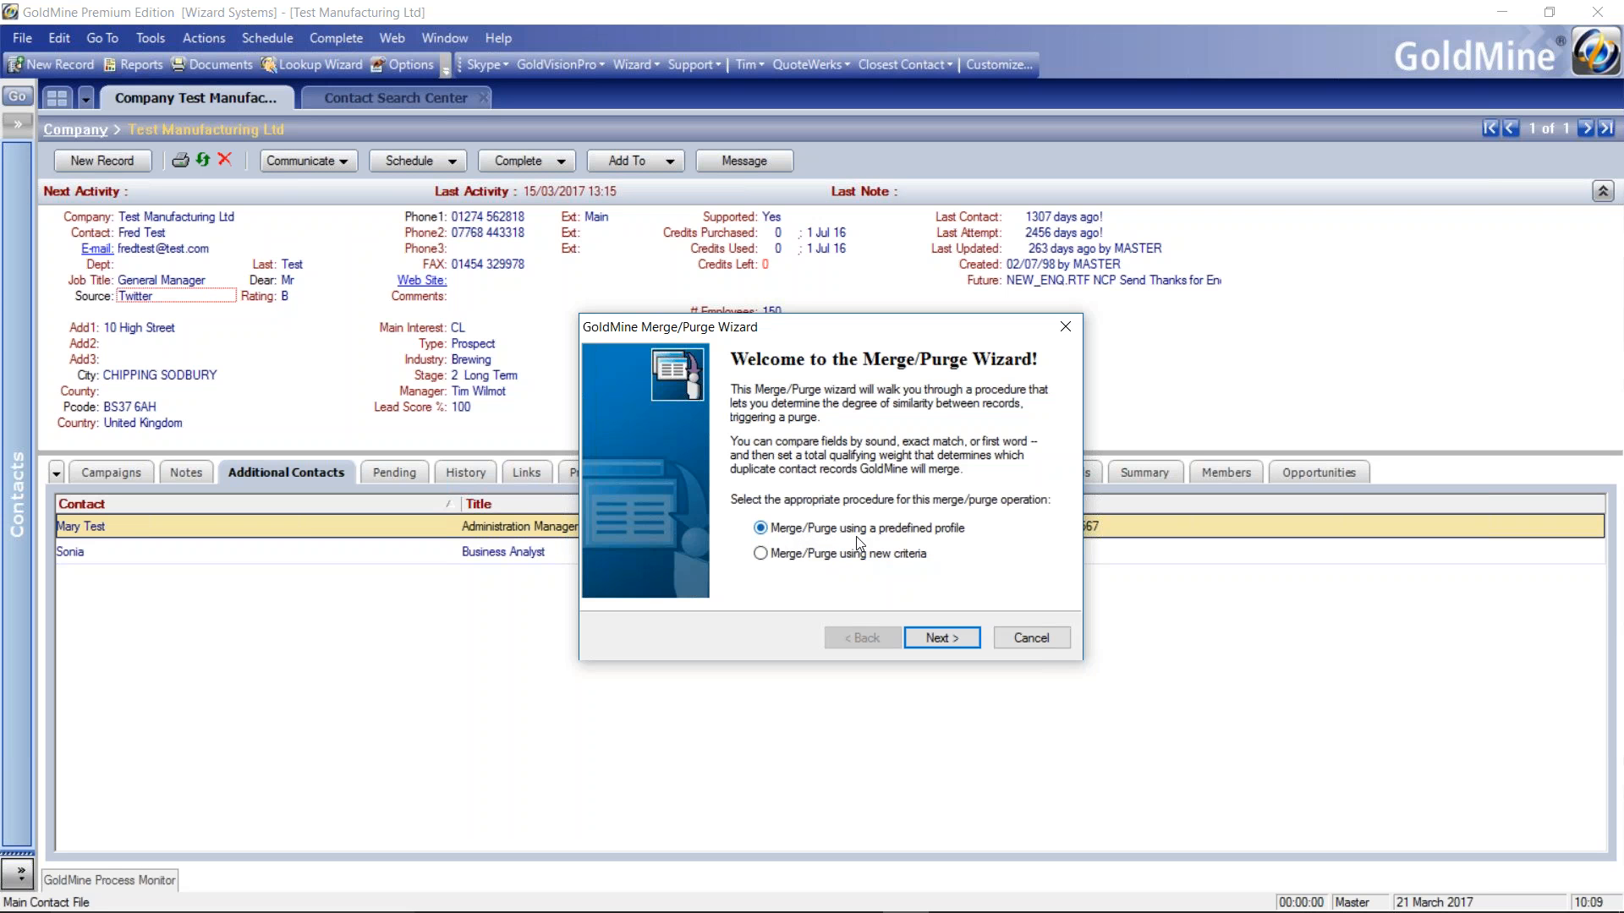
- Use the predefined Company and Contact match profile for the merge/purge and apply it to ALL Contact Records
left_click(941, 638)
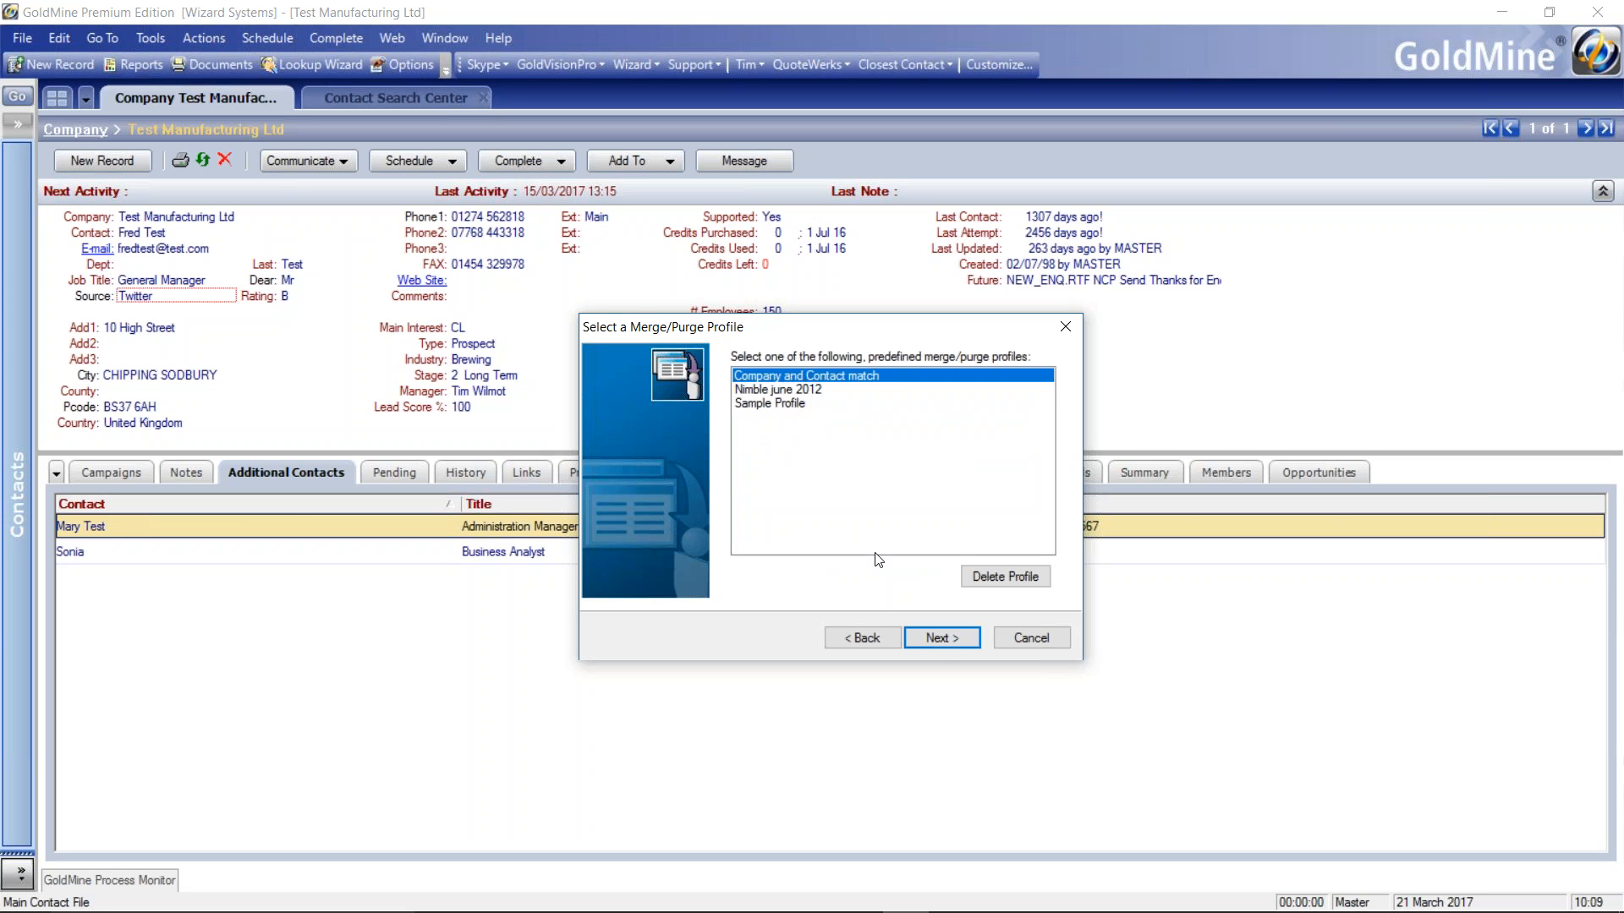
left_click(940, 637)
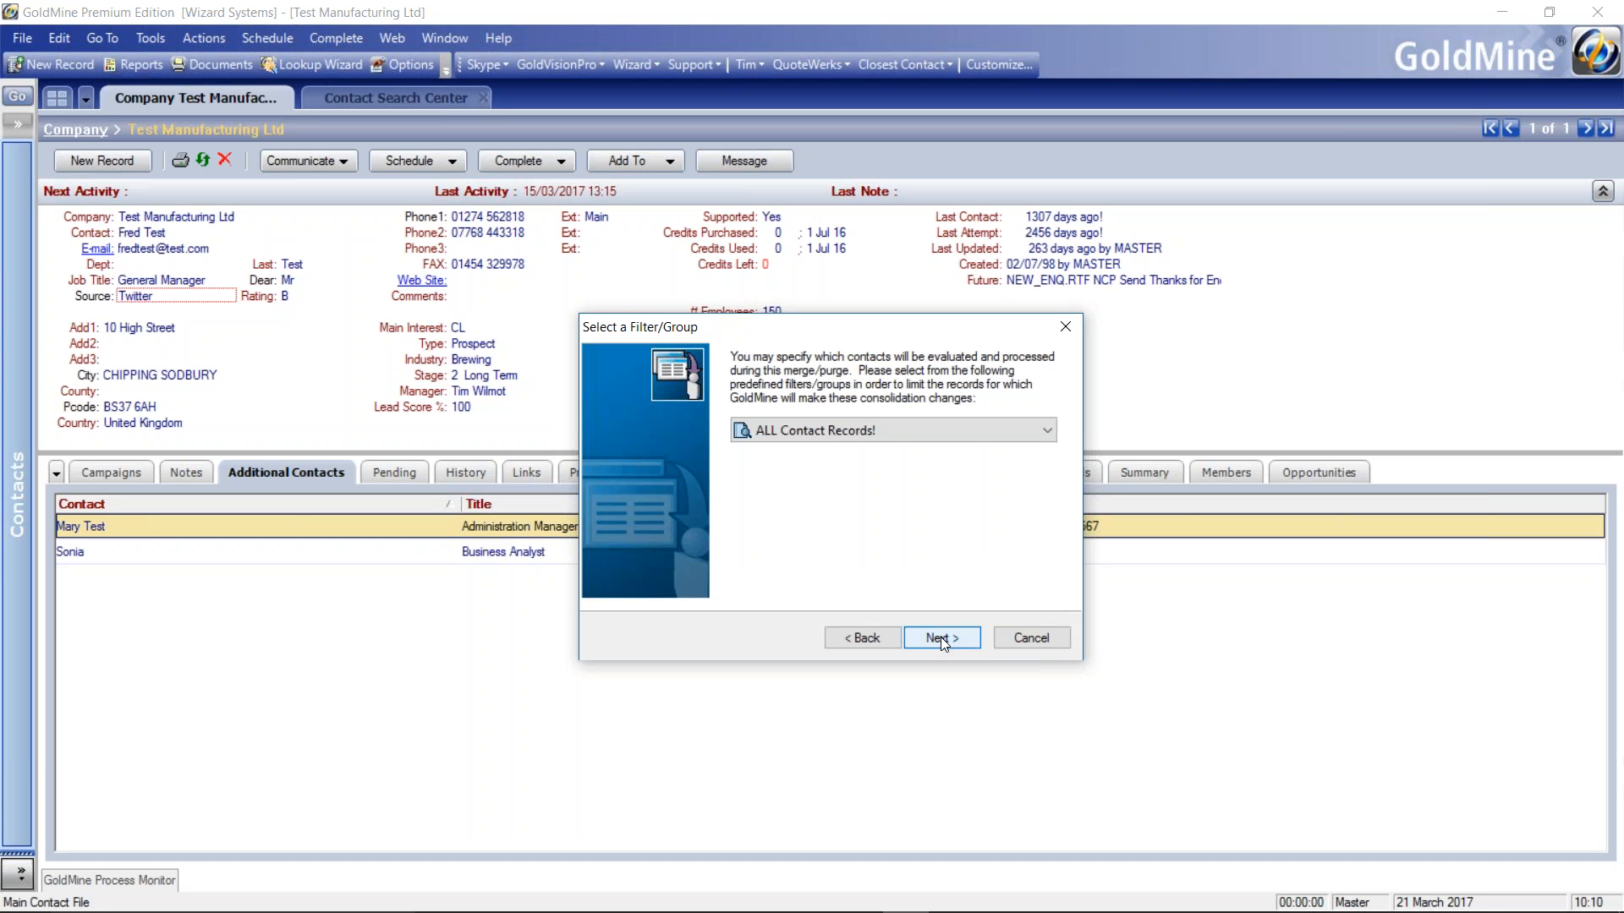
left_click(903, 438)
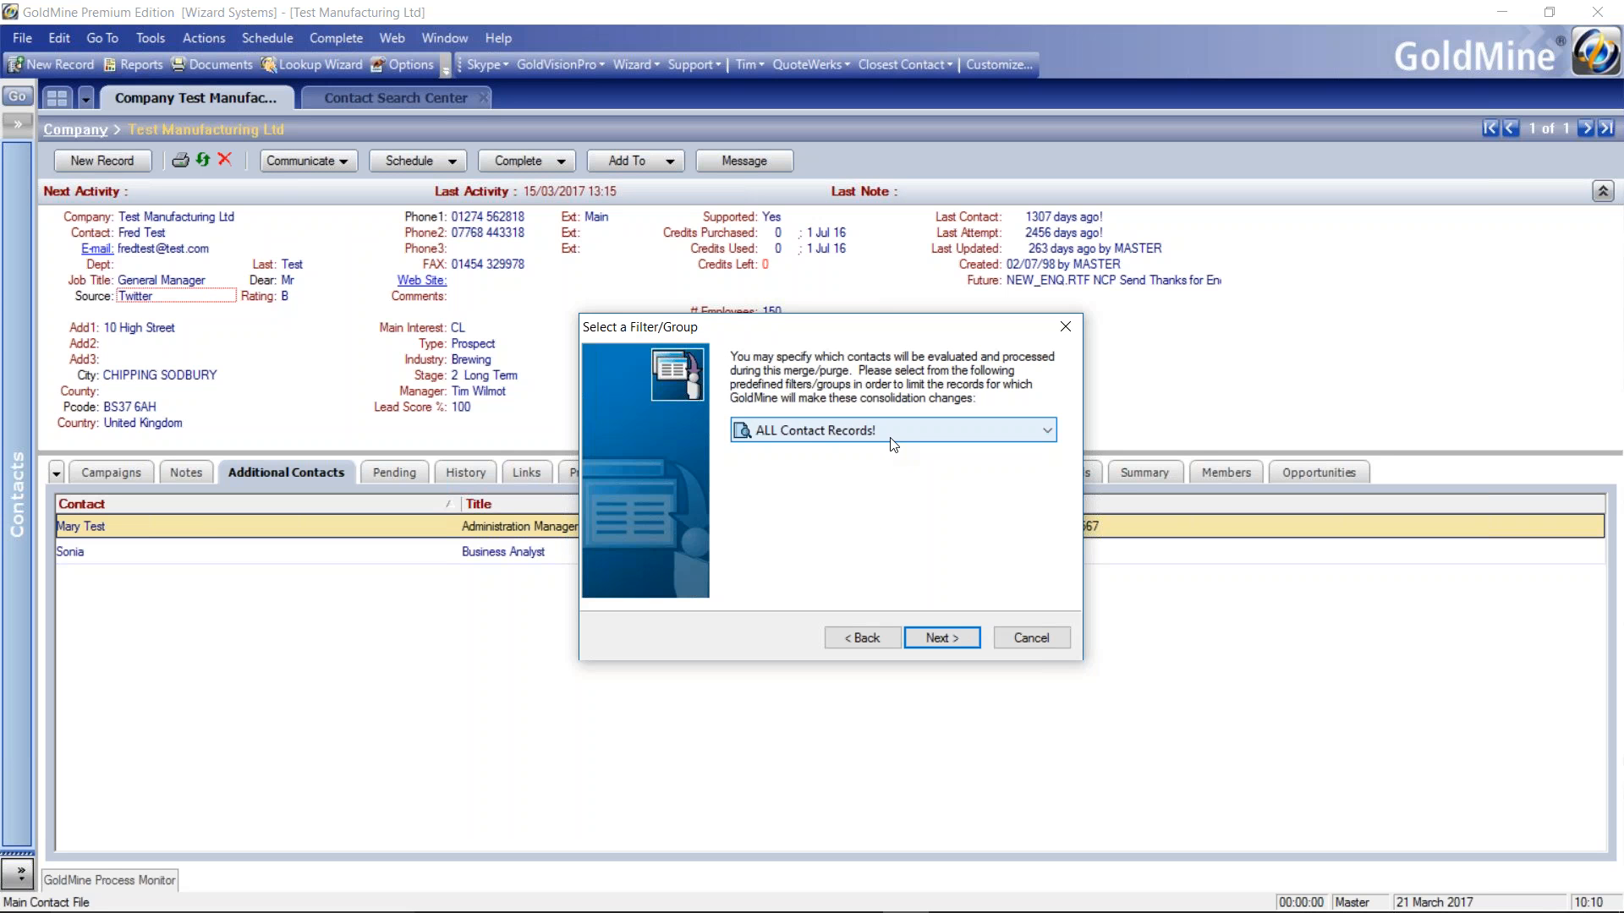
left_click(940, 638)
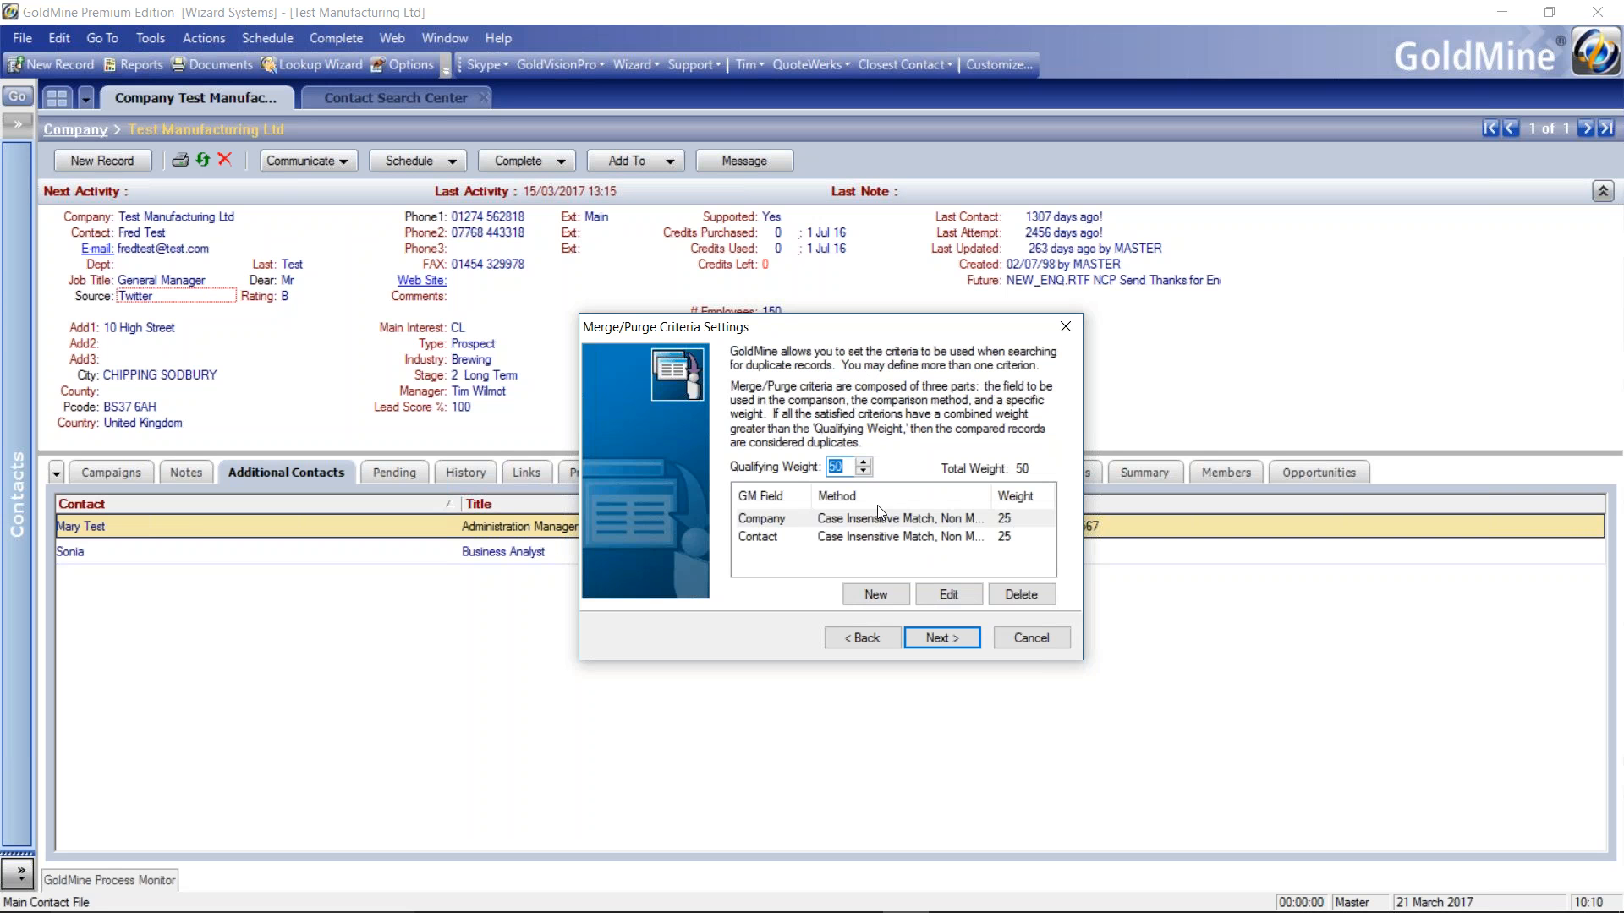
- Examine the qualifying weight and the Company criterion's comparison field, method and weight without changing the criterion
left_click(845, 467)
left_click(839, 525)
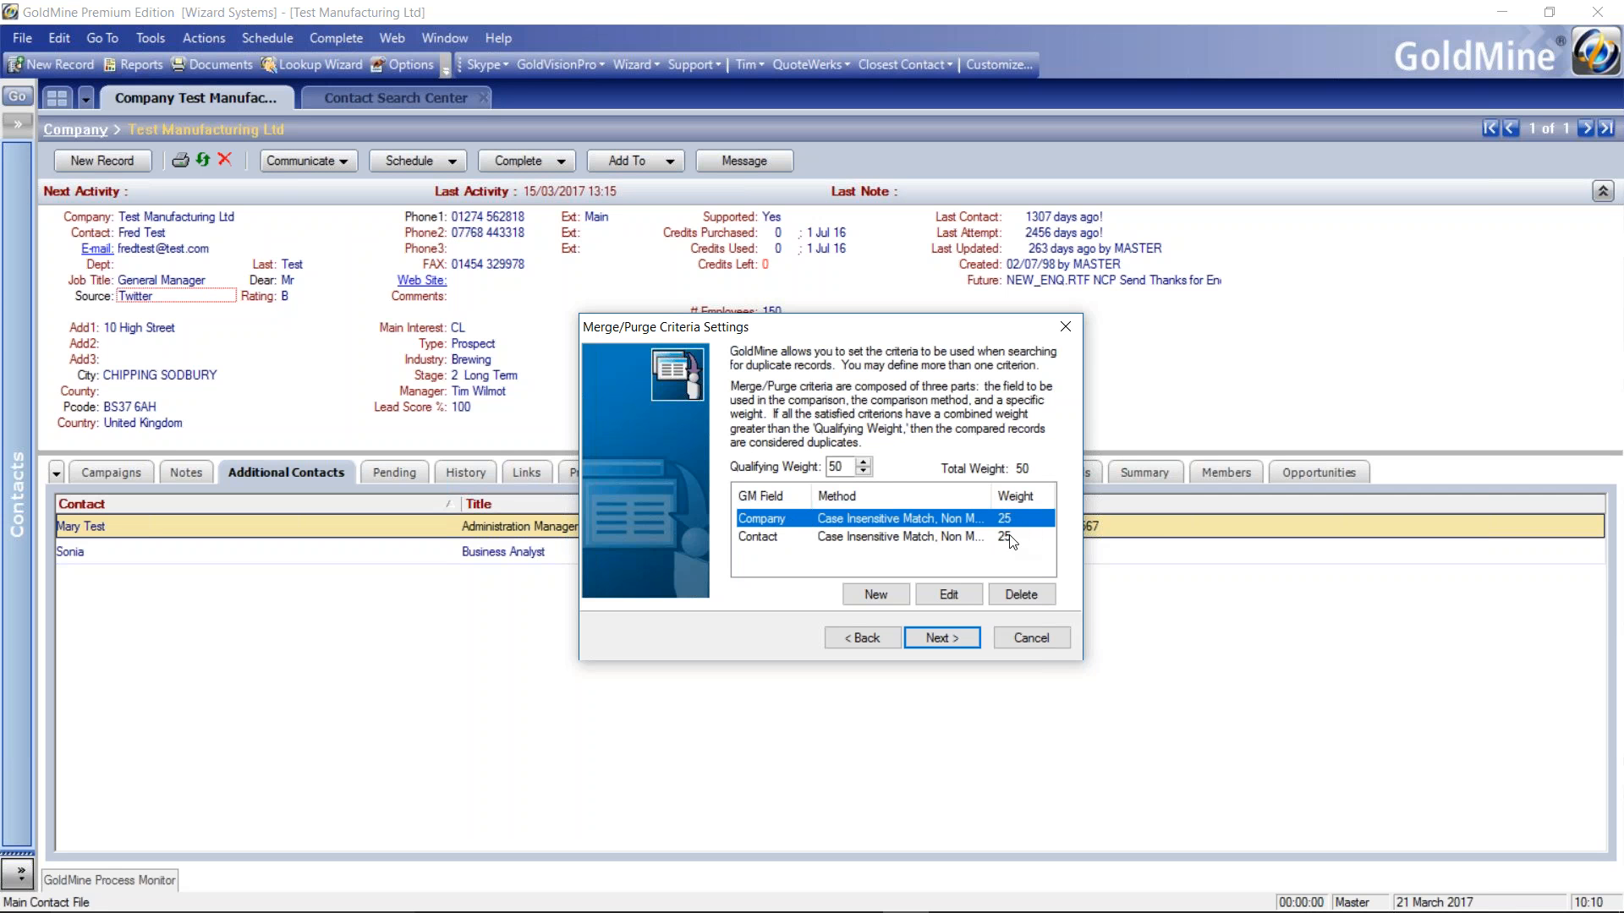
left_click(938, 597)
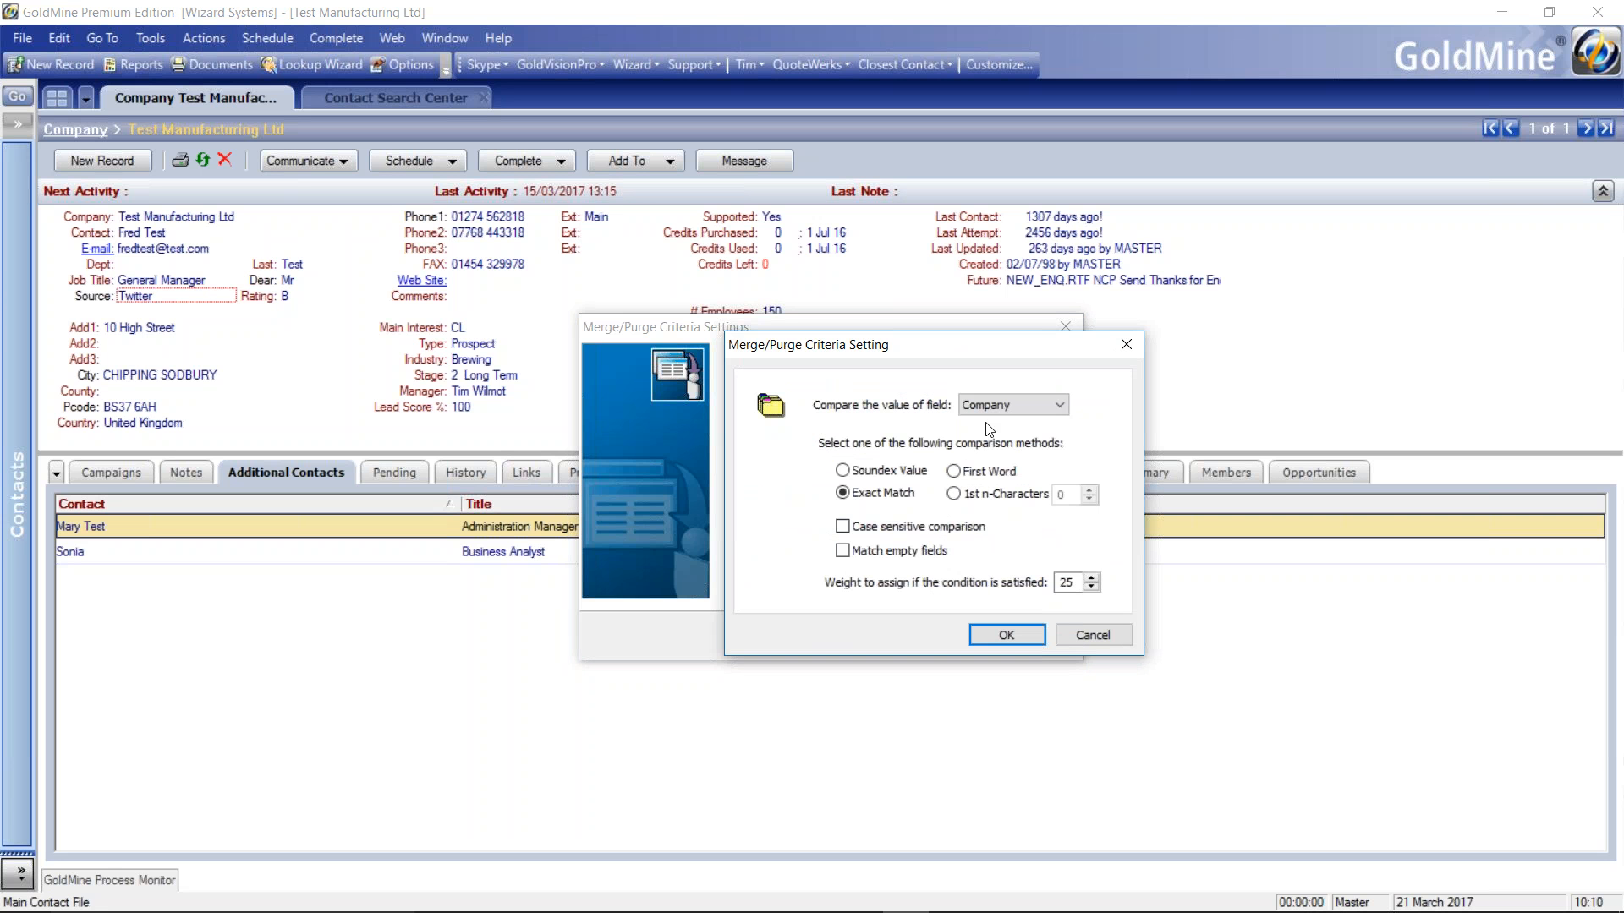
left_click(1014, 408)
left_click(1015, 411)
left_click(1088, 638)
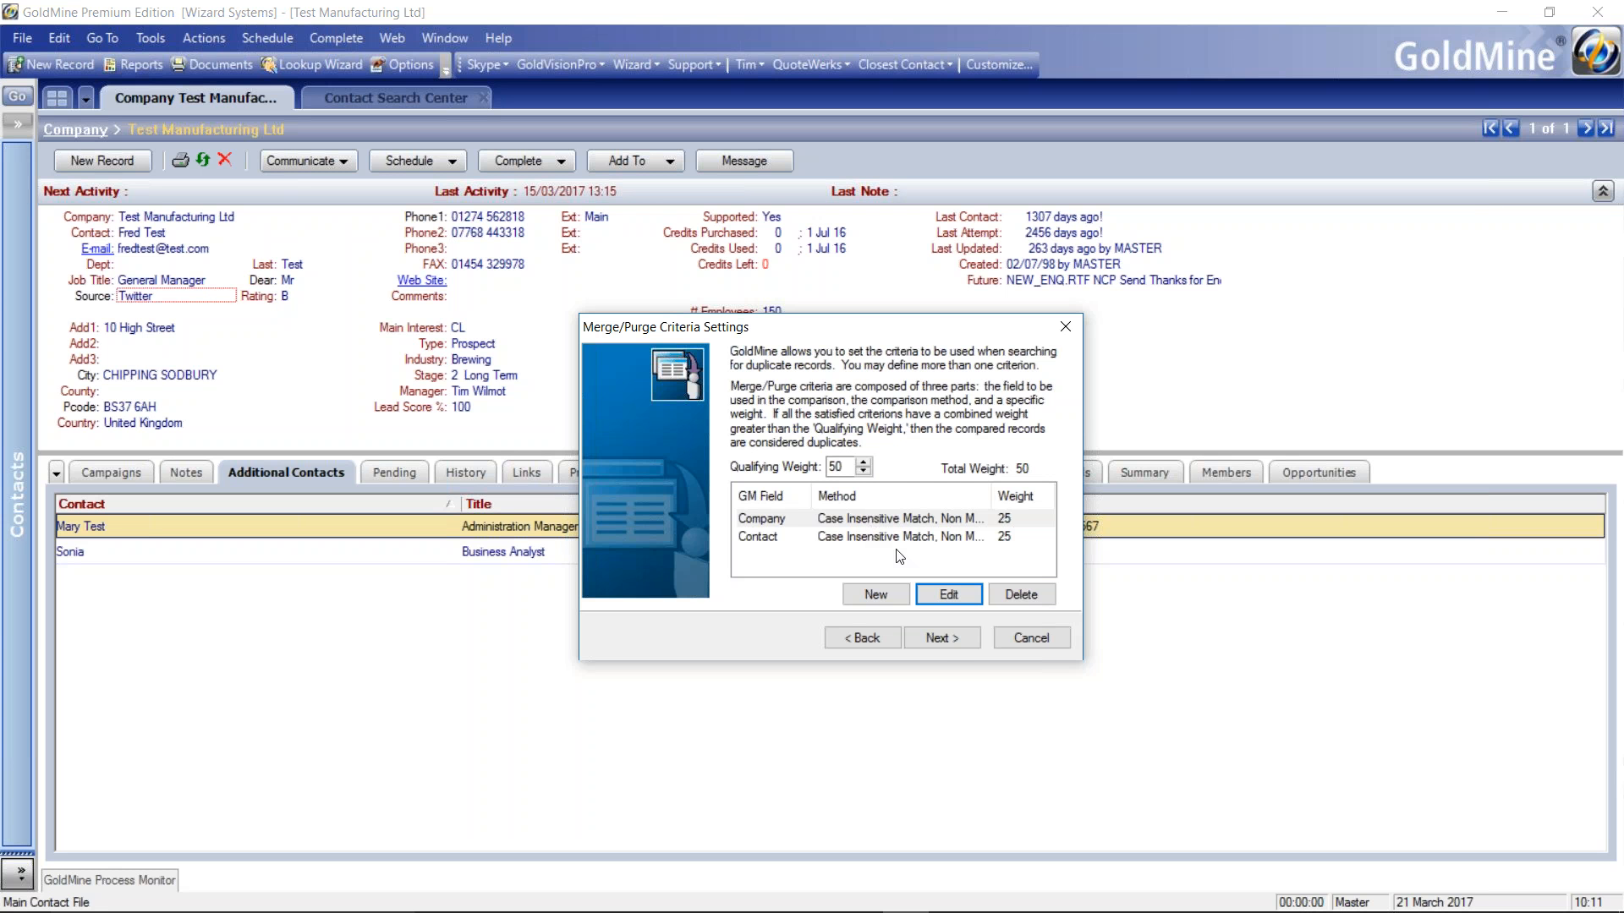
- Set the merge to keep the record created first with a prompt before merging and no dry run, deleting the duplicate record
left_click(940, 643)
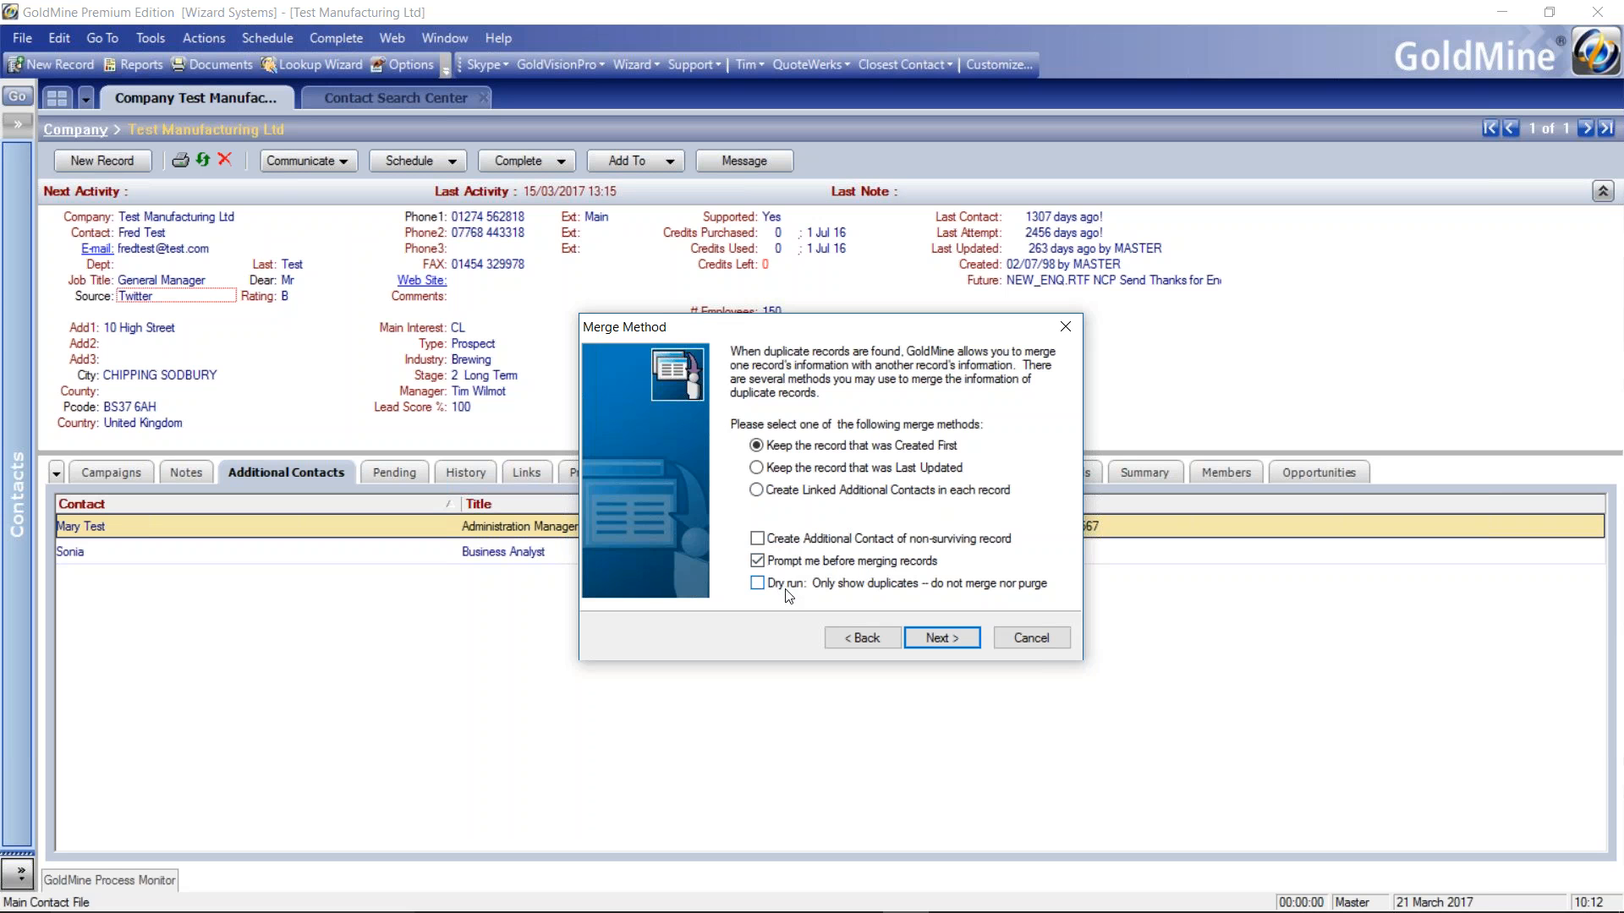
left_click(757, 583)
left_click(757, 560)
left_click(757, 582)
left_click(757, 561)
left_click(940, 639)
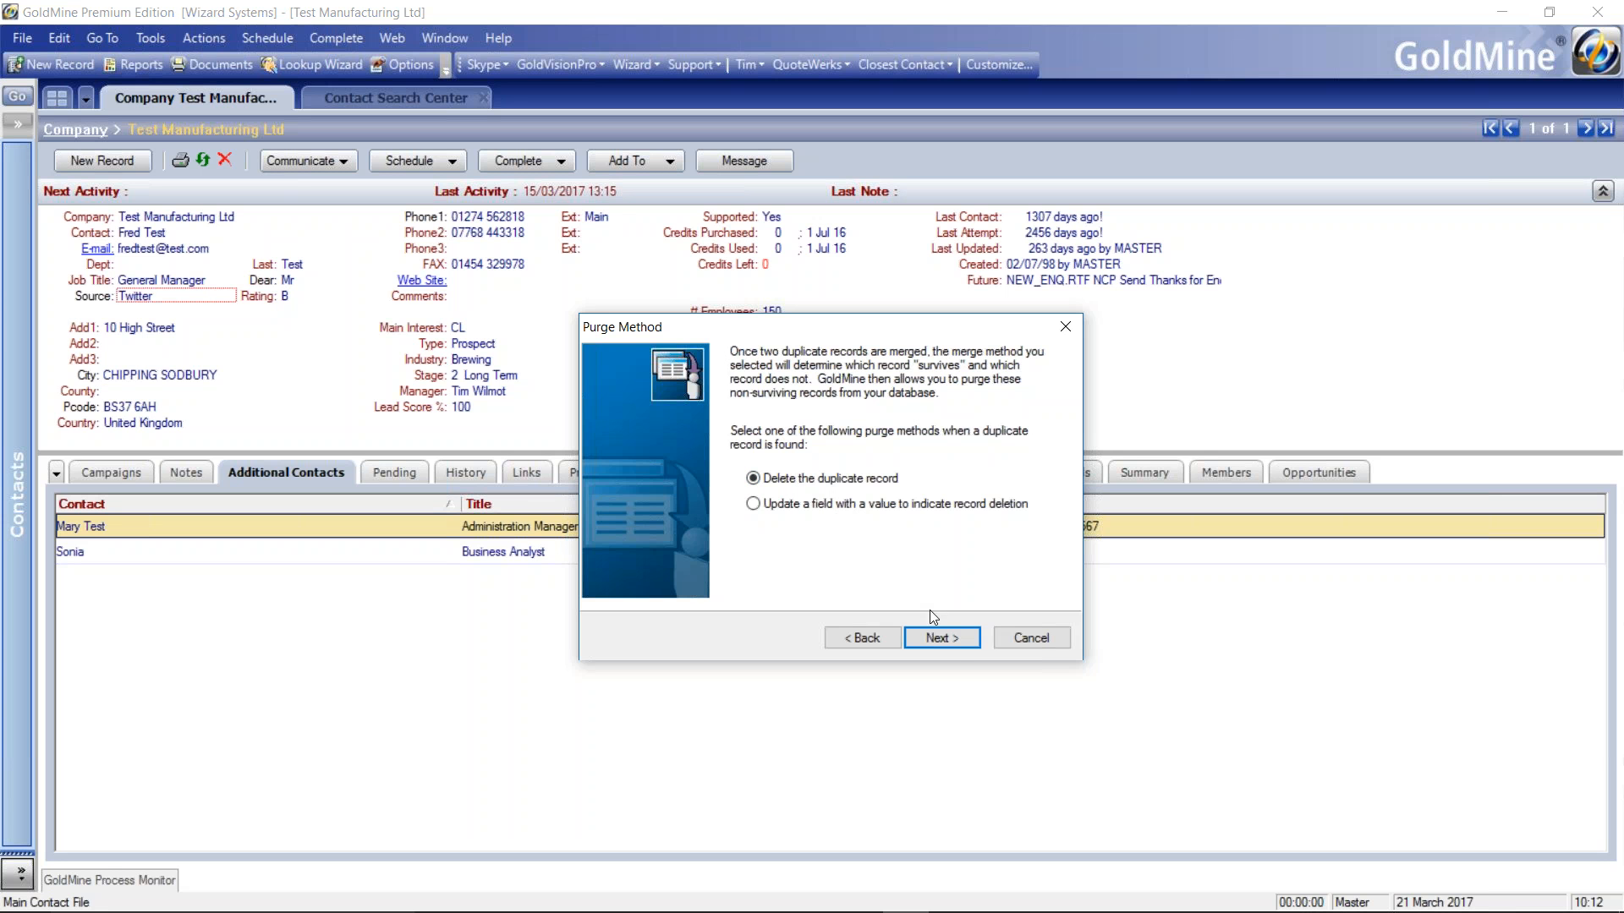
left_click(955, 640)
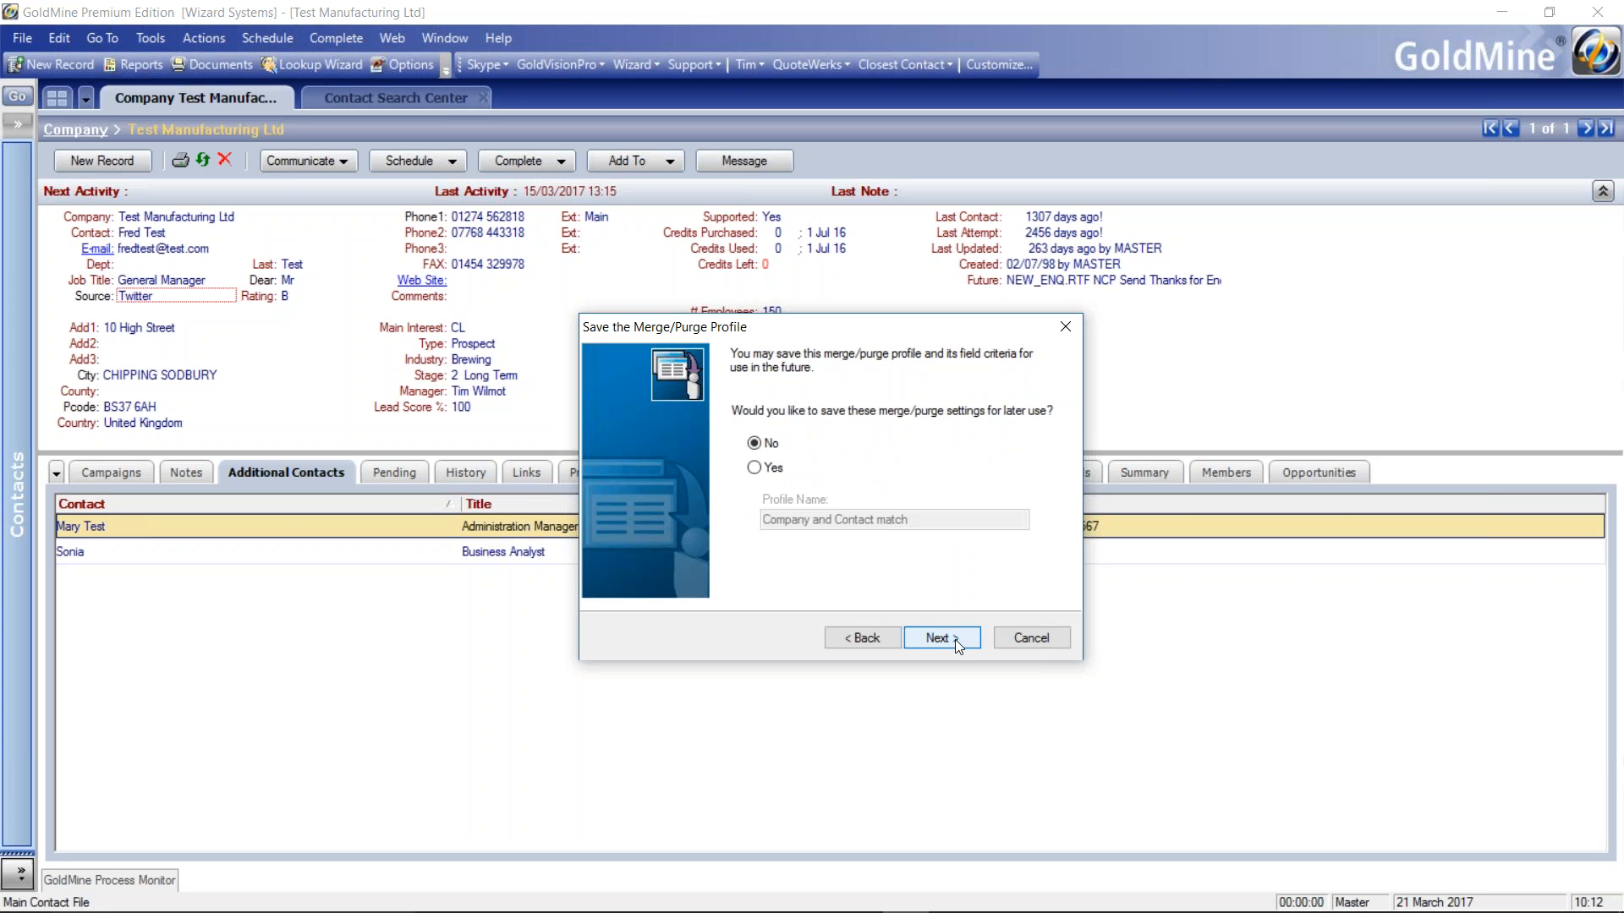
- Save the merge/purge settings under the profile name Company and Contact match and finish the wizard
left_click(755, 468)
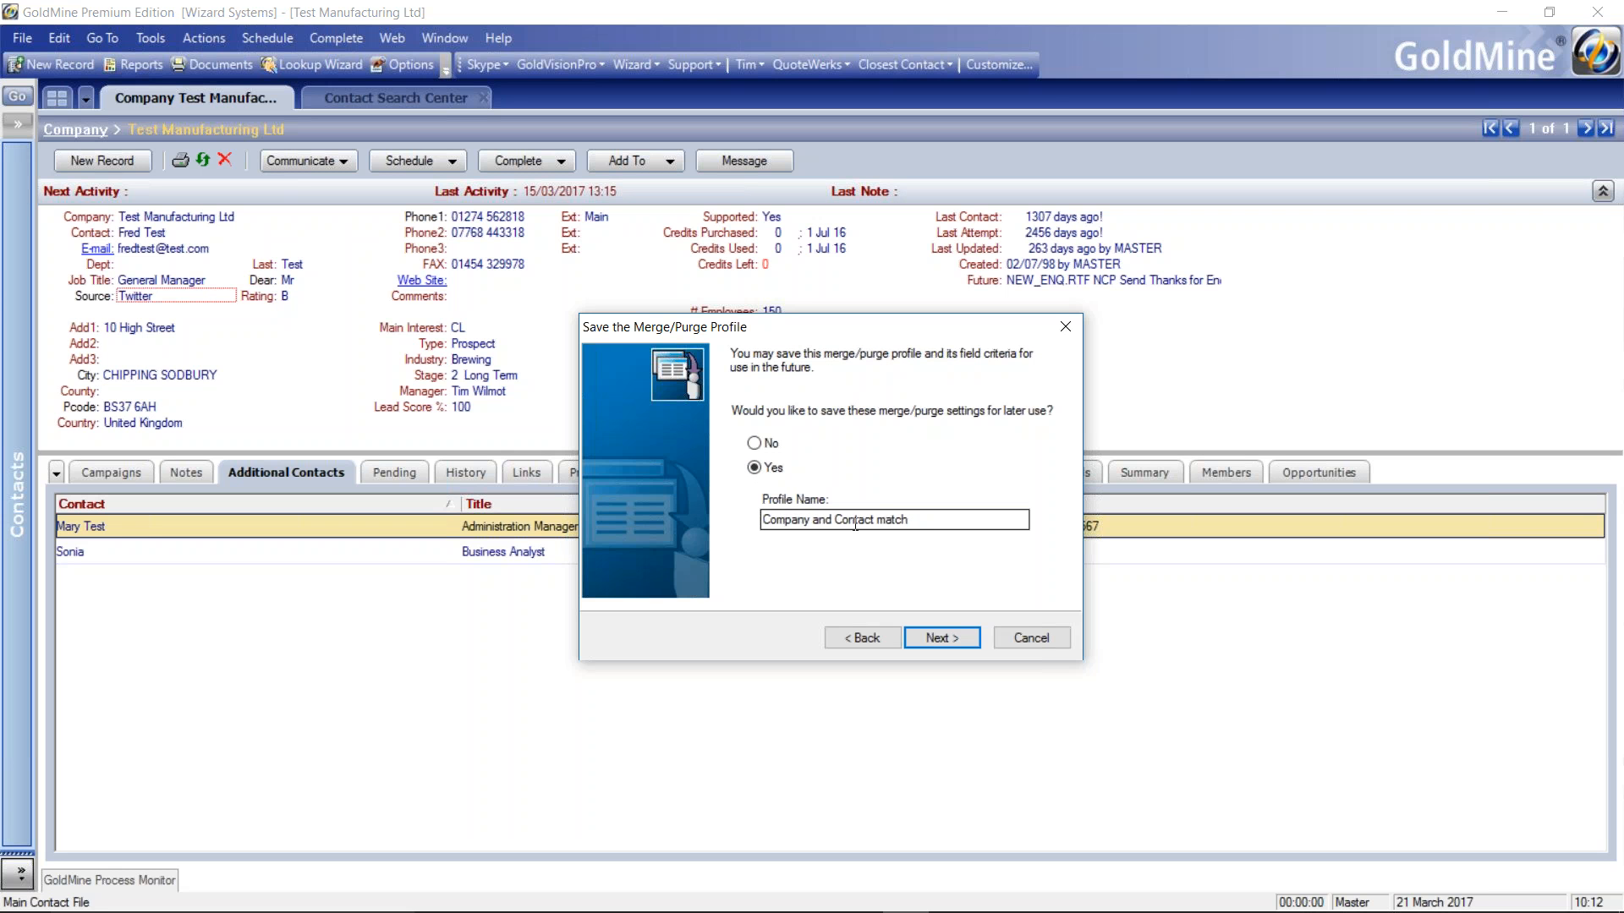
left_click(940, 638)
left_click(953, 638)
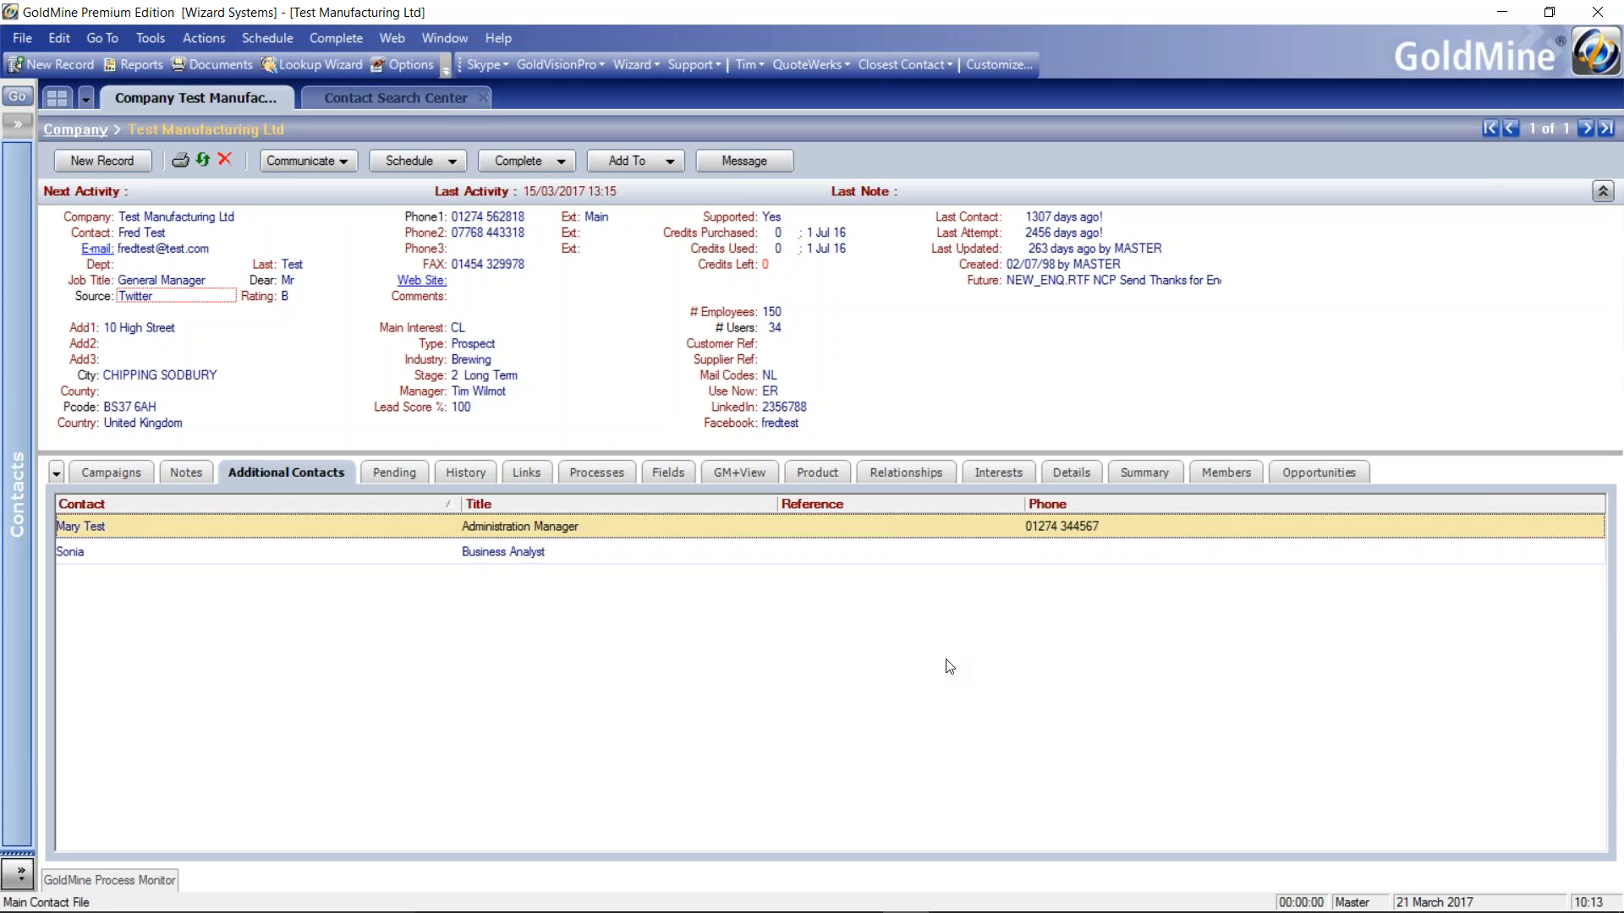
- Cancel the merge/purge run at the prompt comparing the two Alashim Enterprises Limited records
key("ctrl+w")
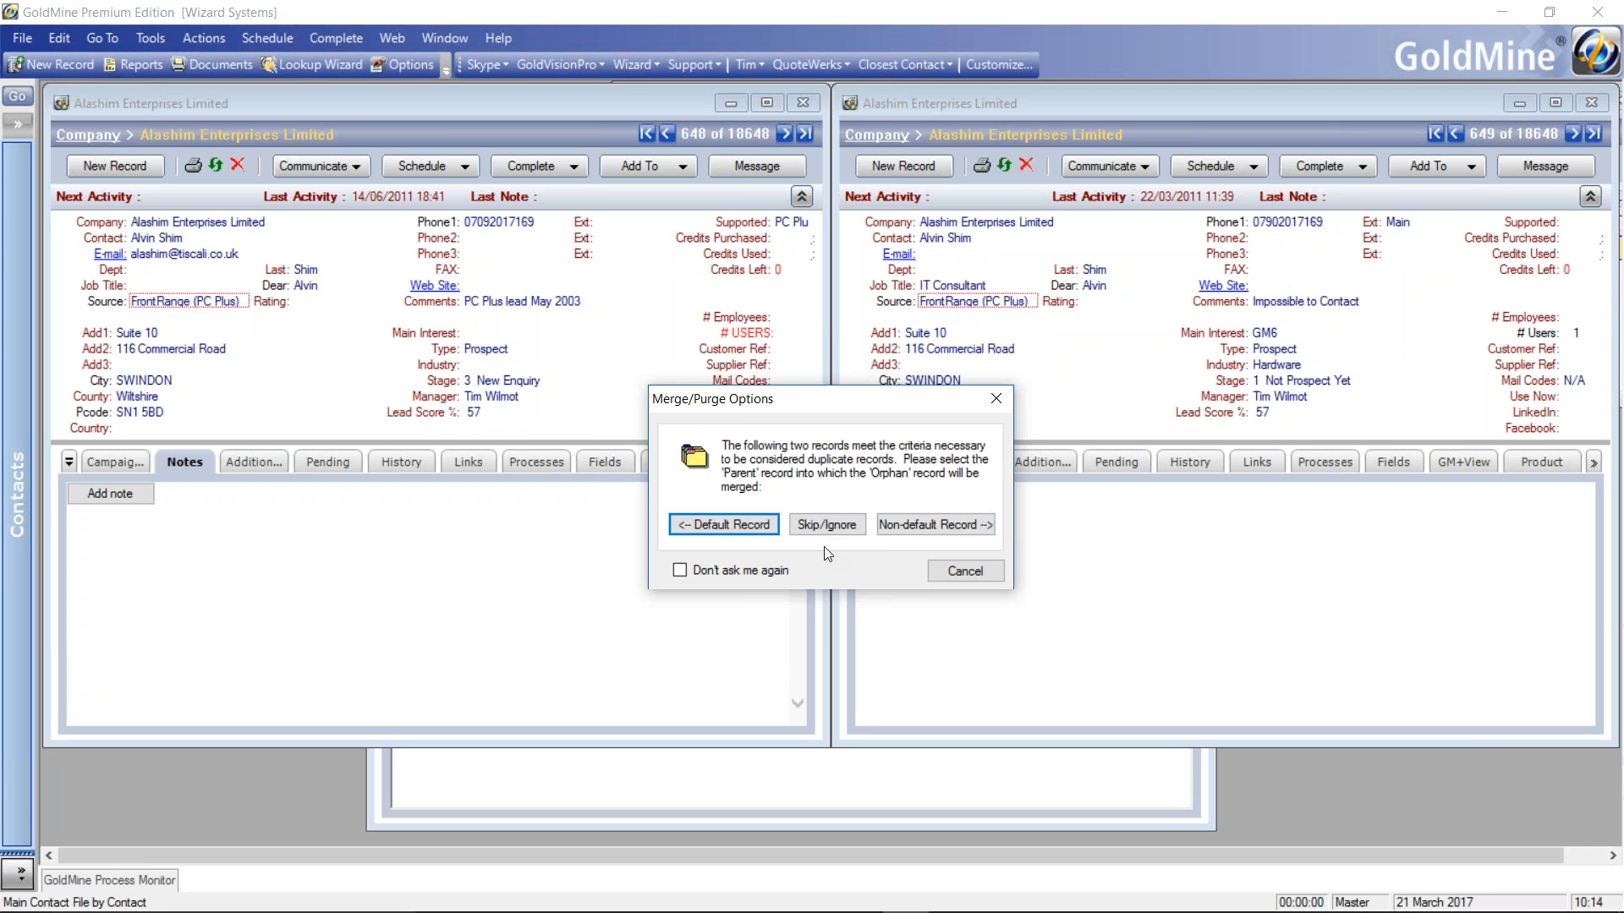
left_click(996, 399)
left_click(883, 545)
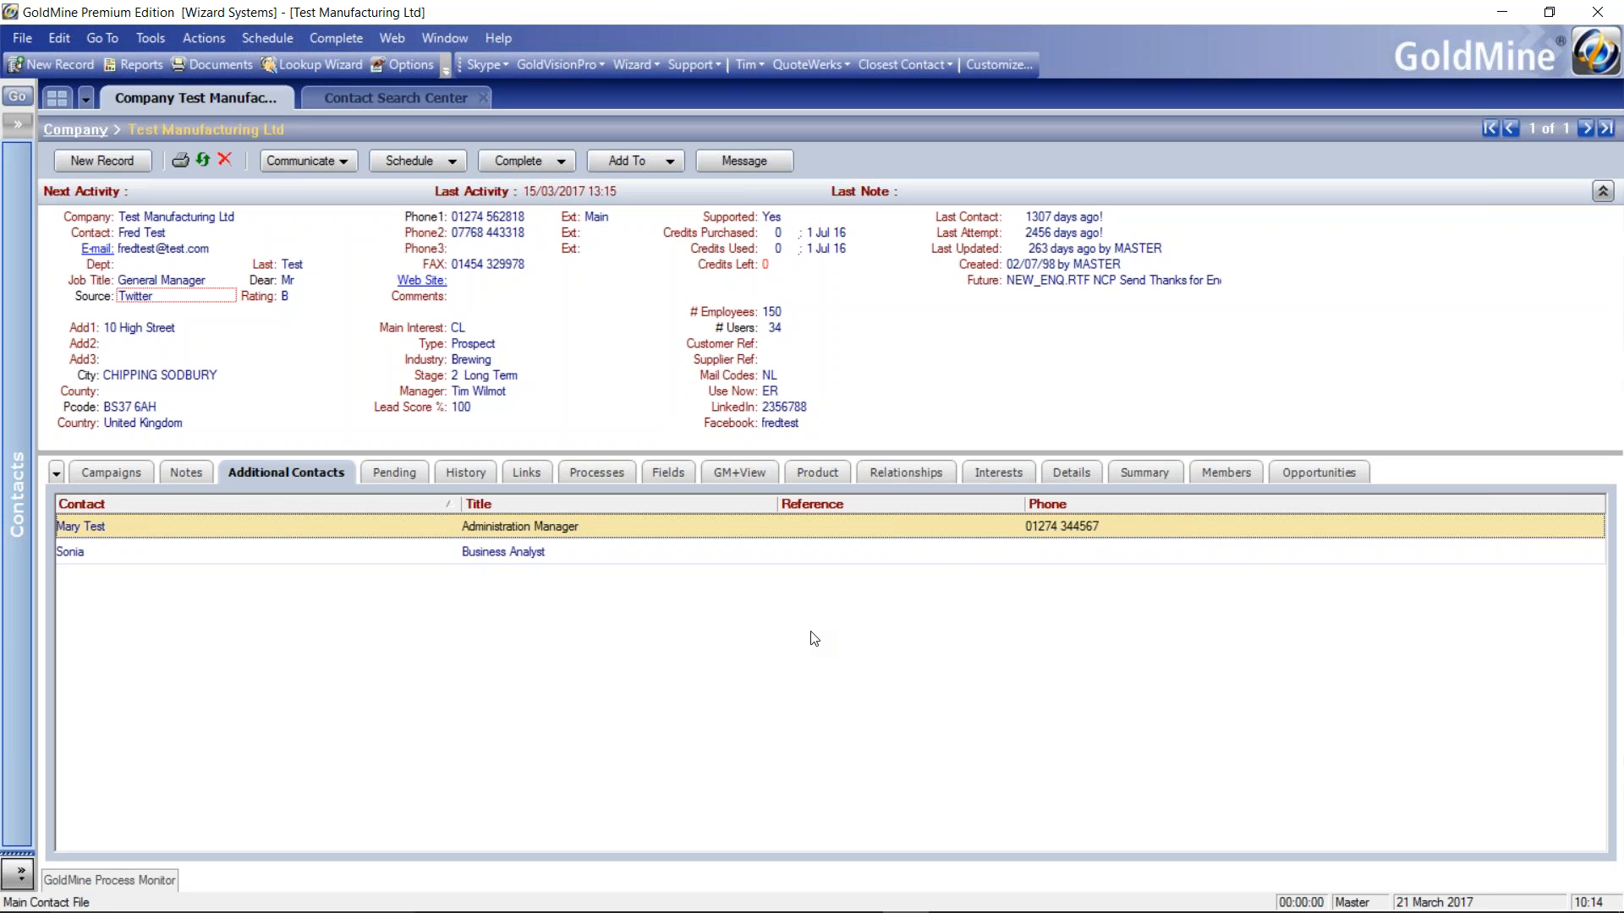
- Switch to the presentation slideshow and advance from the Live Demonstration slide to the question time slide
key("alt+Tab")
key("alt+Tab")
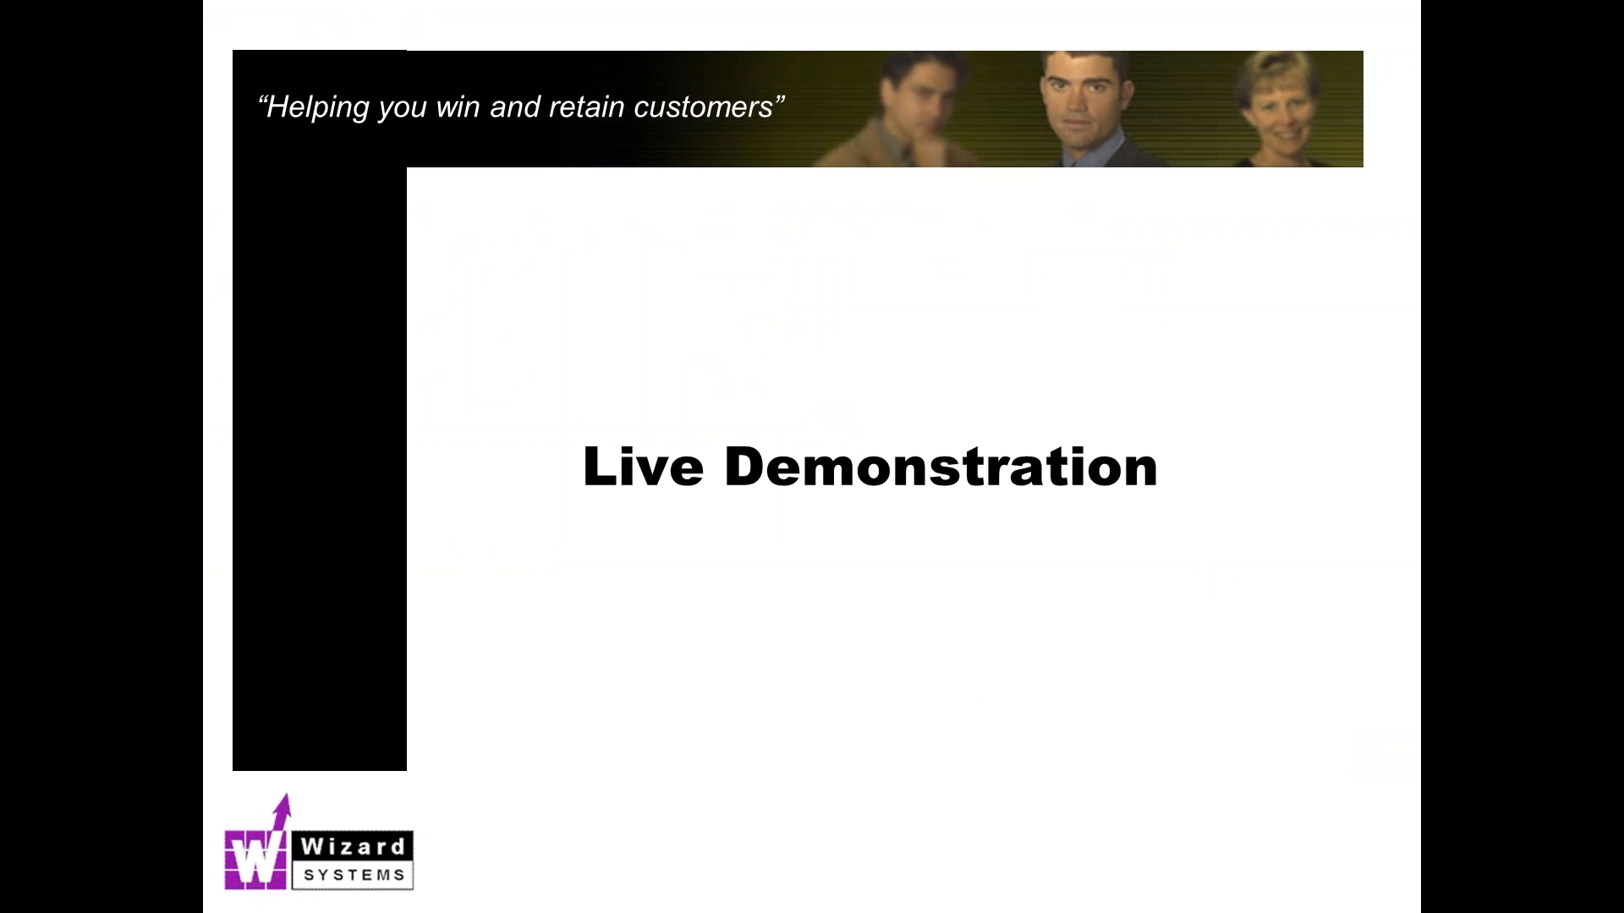
key("Right")
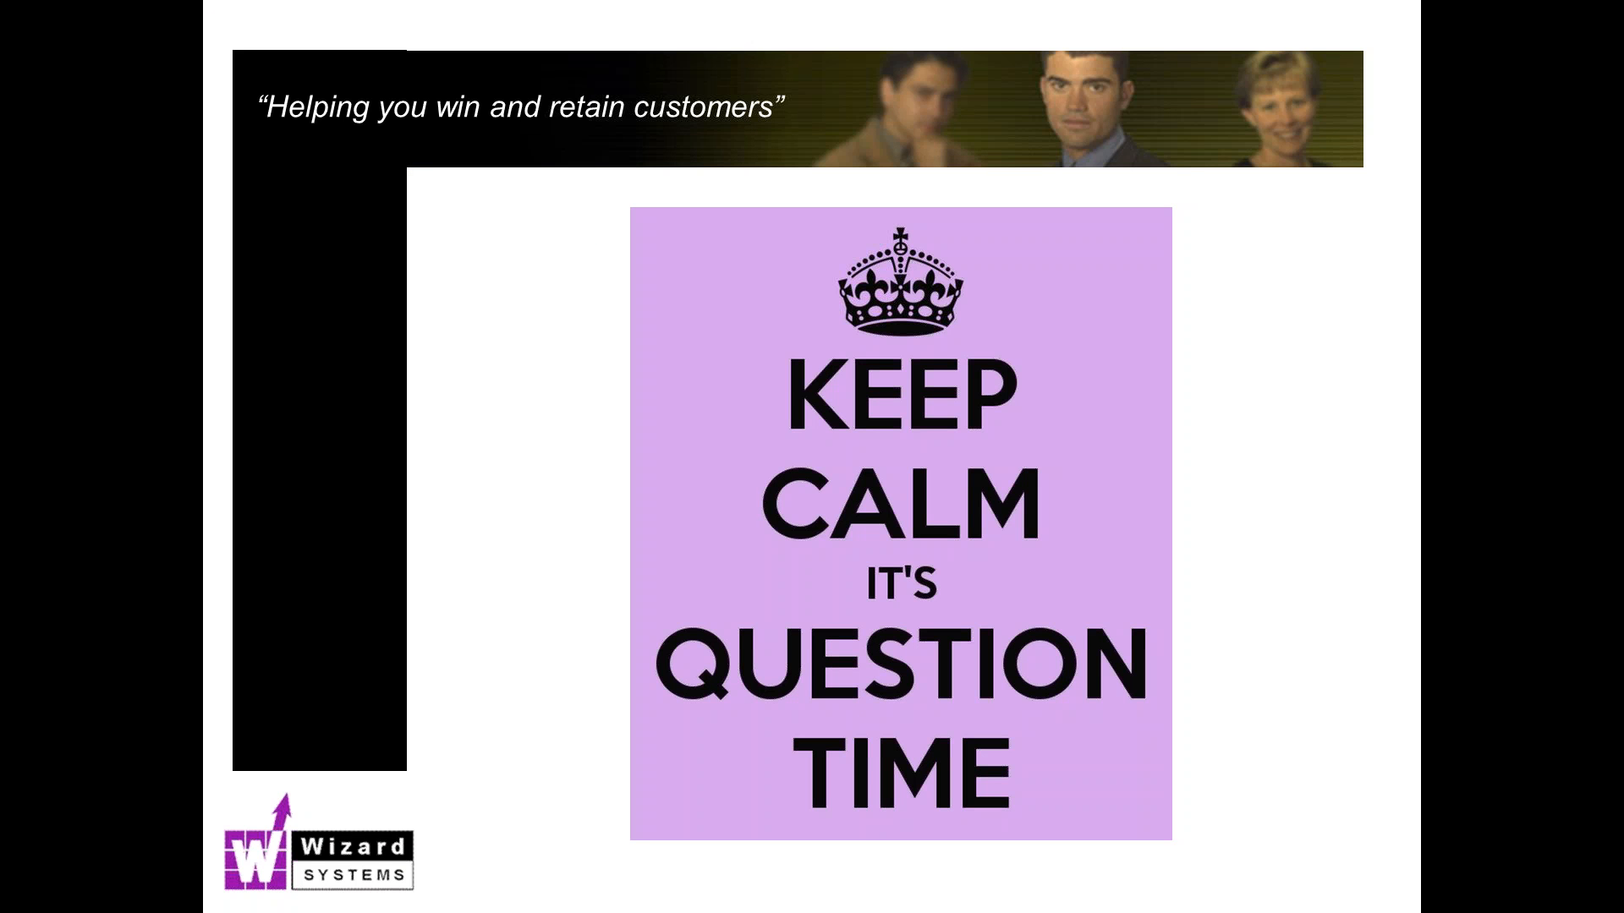